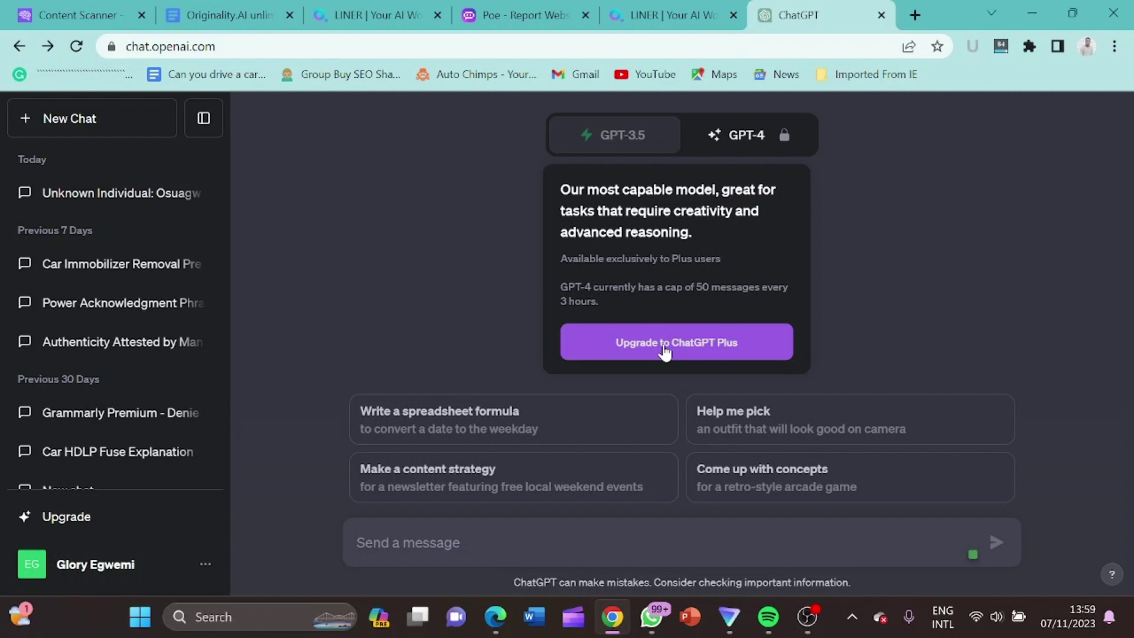
# - Choose Upgrade to Plus to open the $20.00-per-month ChatGPT Plus checkout
pyautogui.click(664, 350)
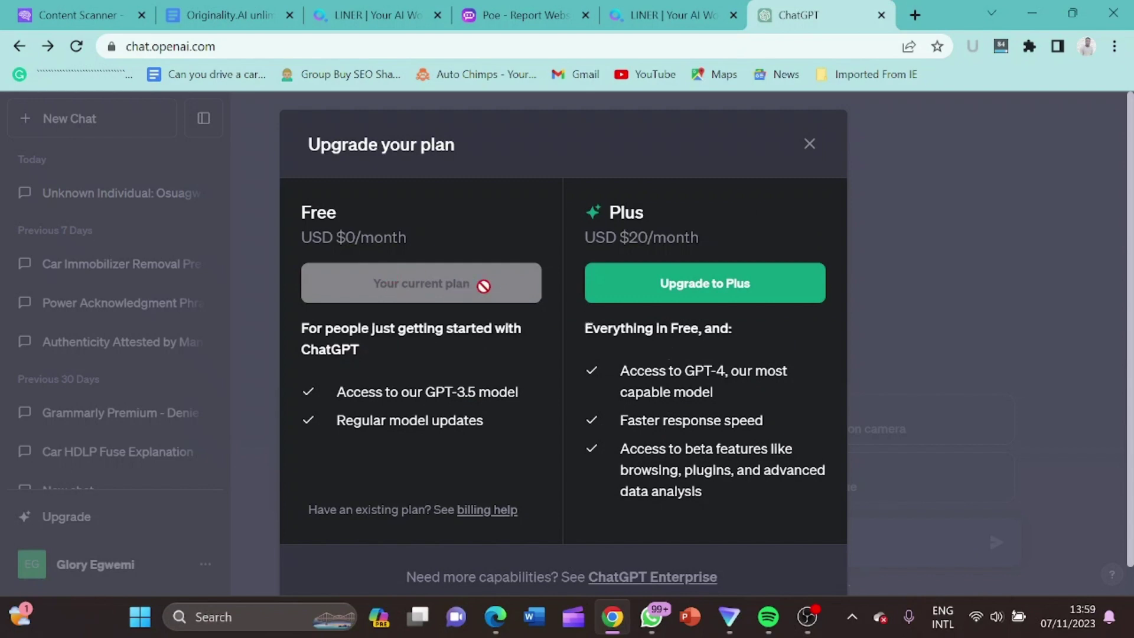
pyautogui.click(718, 297)
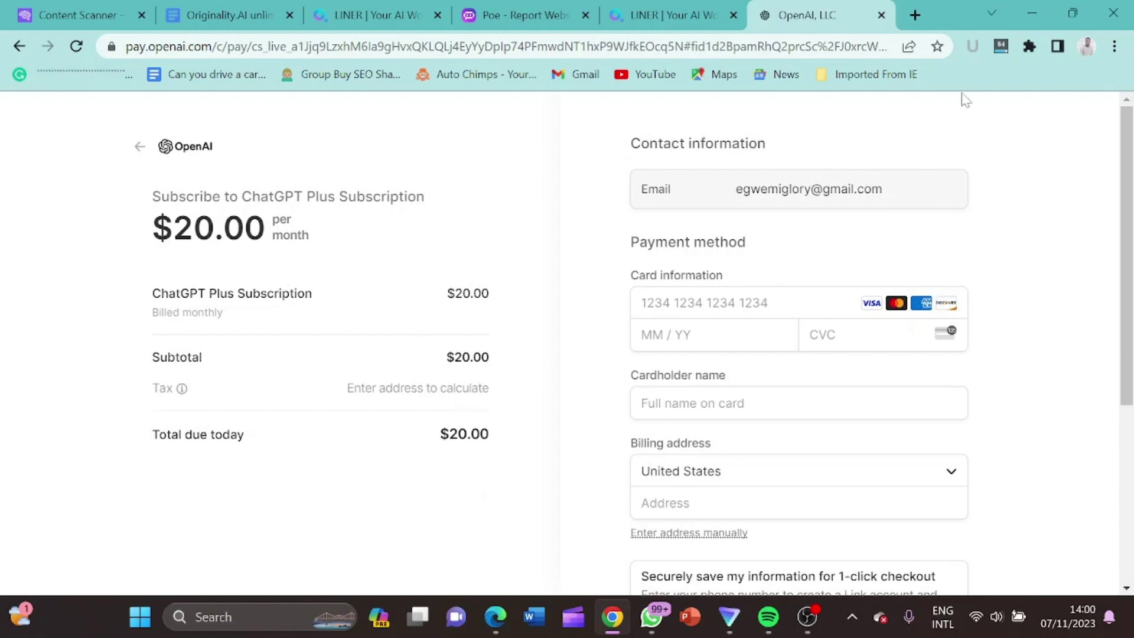
# - On the LINER site, highlight part of the description sentence and ask Copilot about it
pyautogui.click(653, 12)
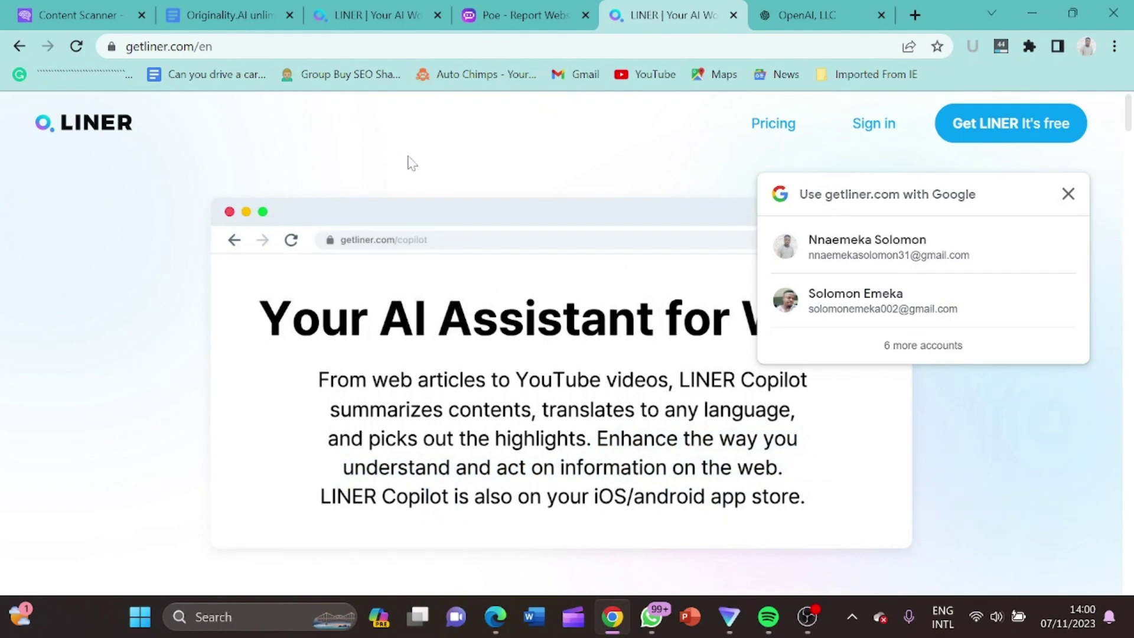
pyautogui.moveTo(590, 440)
pyautogui.mouseDown()
pyautogui.moveTo(757, 440)
pyautogui.moveTo(783, 467)
pyautogui.mouseUp()
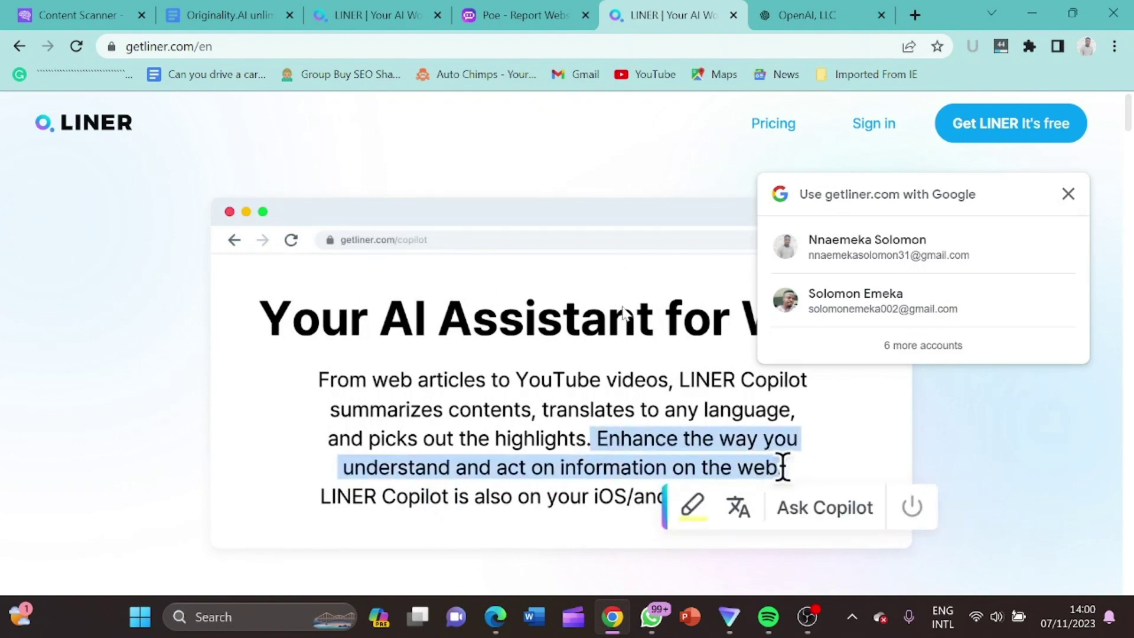
pyautogui.click(812, 513)
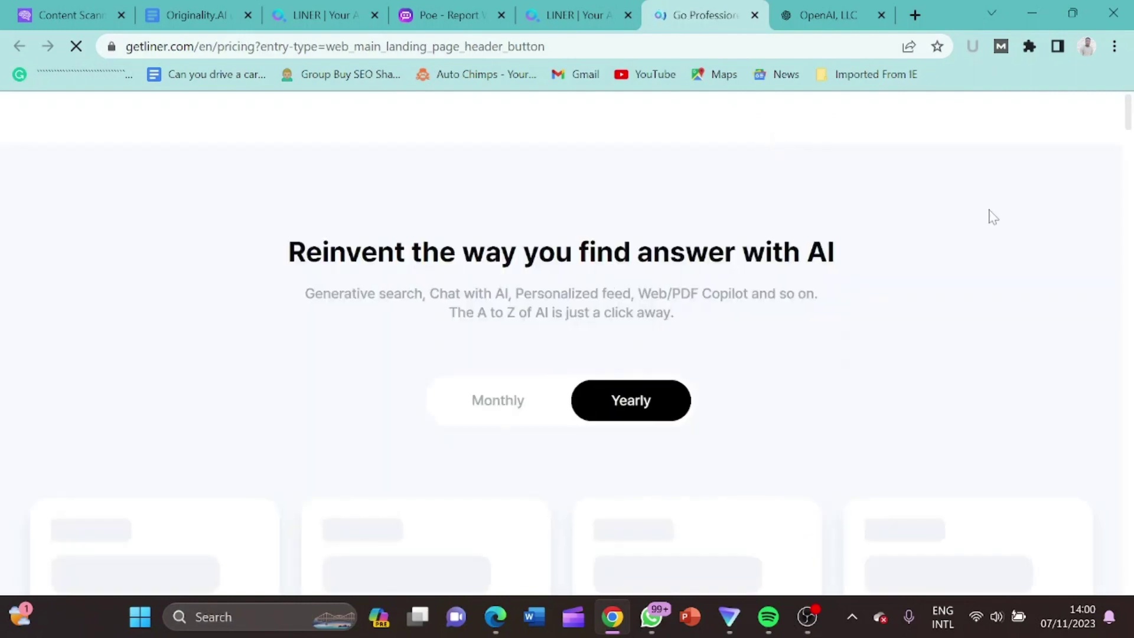
# - Toggle LINER pricing from Monthly to Yearly billing and back to Monthly
pyautogui.click(478, 406)
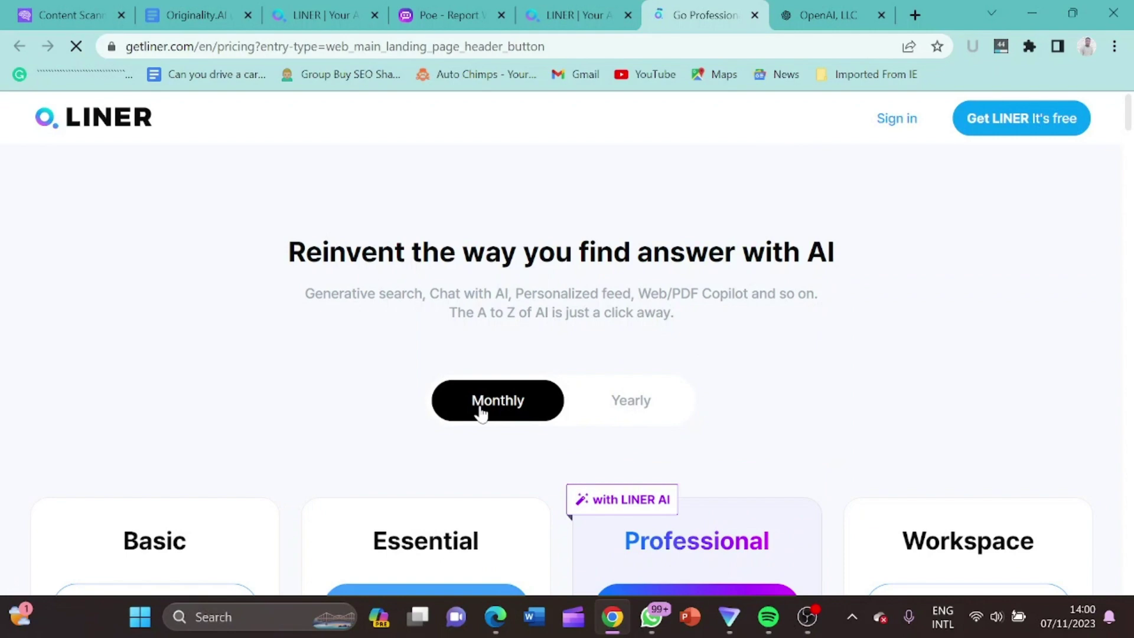
pyautogui.scroll(-2, 480, 412)
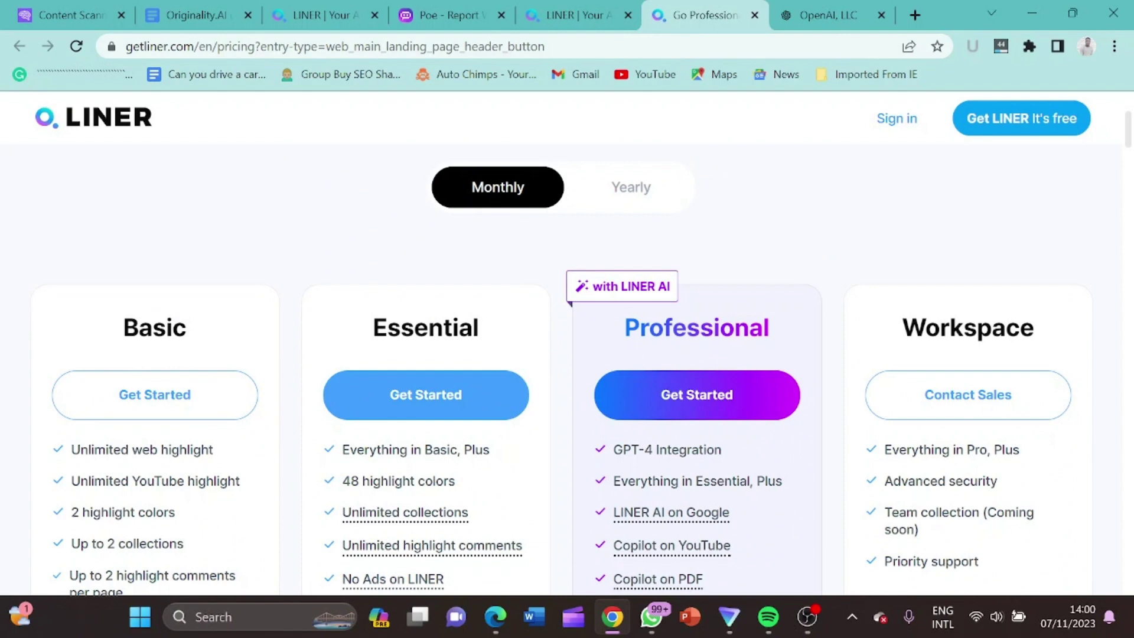
pyautogui.scroll(-1, 566, 354)
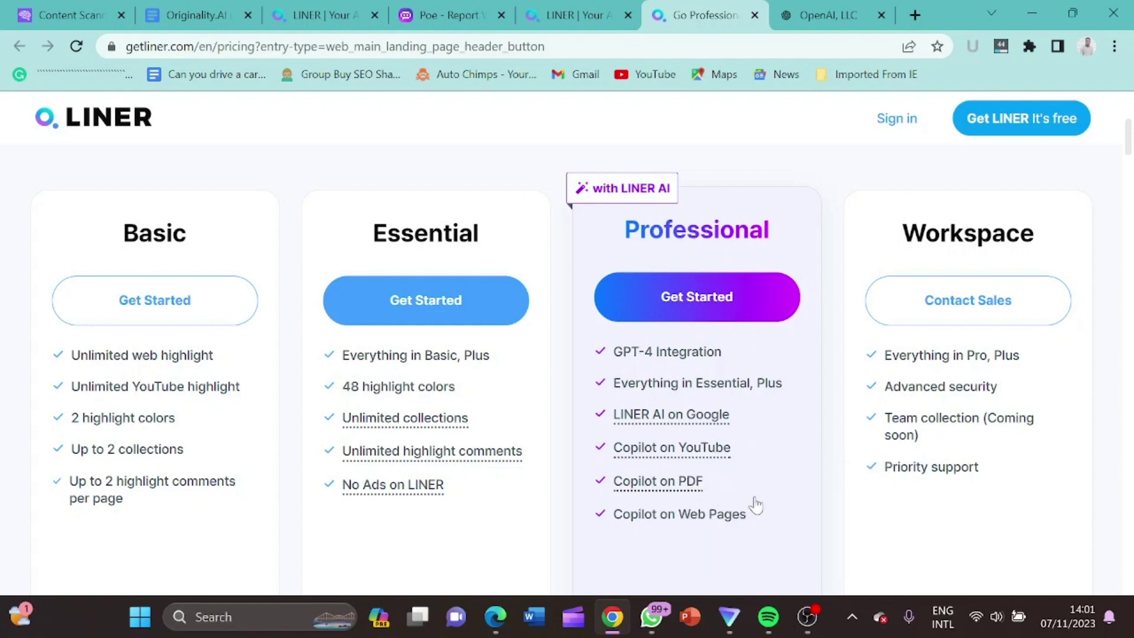
pyautogui.scroll(-3, 754, 503)
pyautogui.scroll(4, 755, 503)
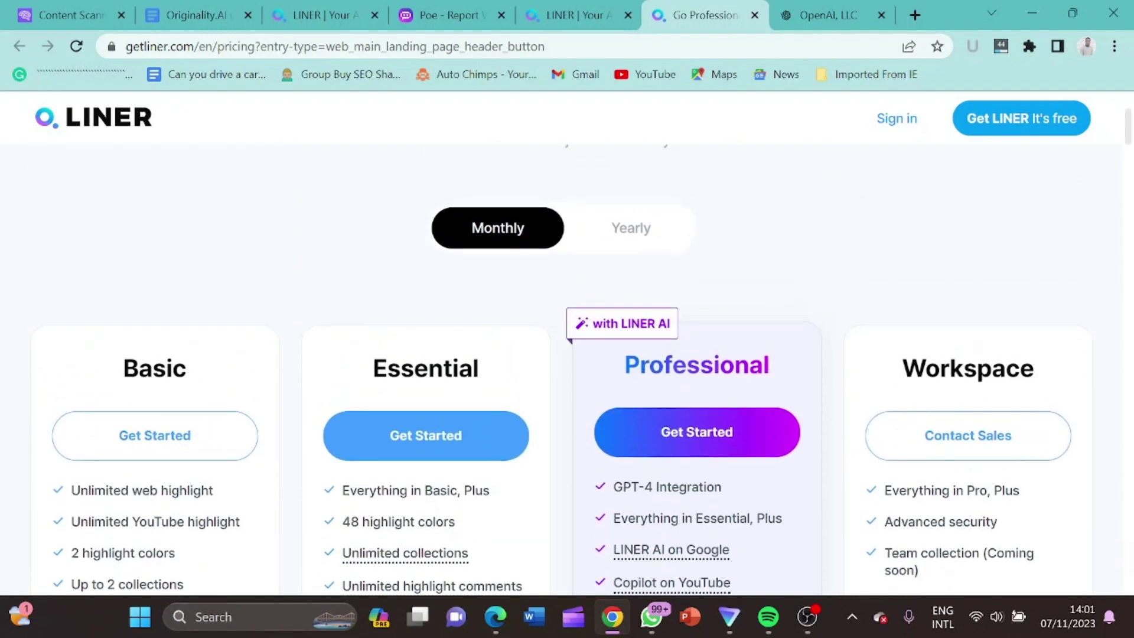
pyautogui.scroll(2, 754, 503)
pyautogui.scroll(-1, 754, 503)
pyautogui.scroll(-1, 754, 503)
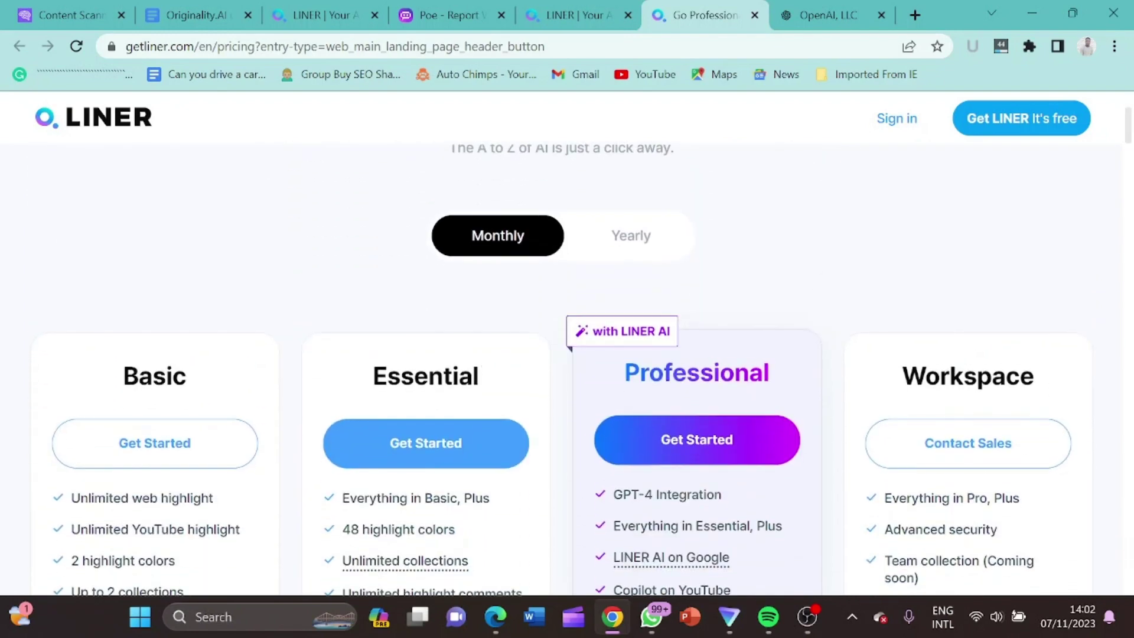
pyautogui.scroll(-1, 755, 504)
pyautogui.click(631, 194)
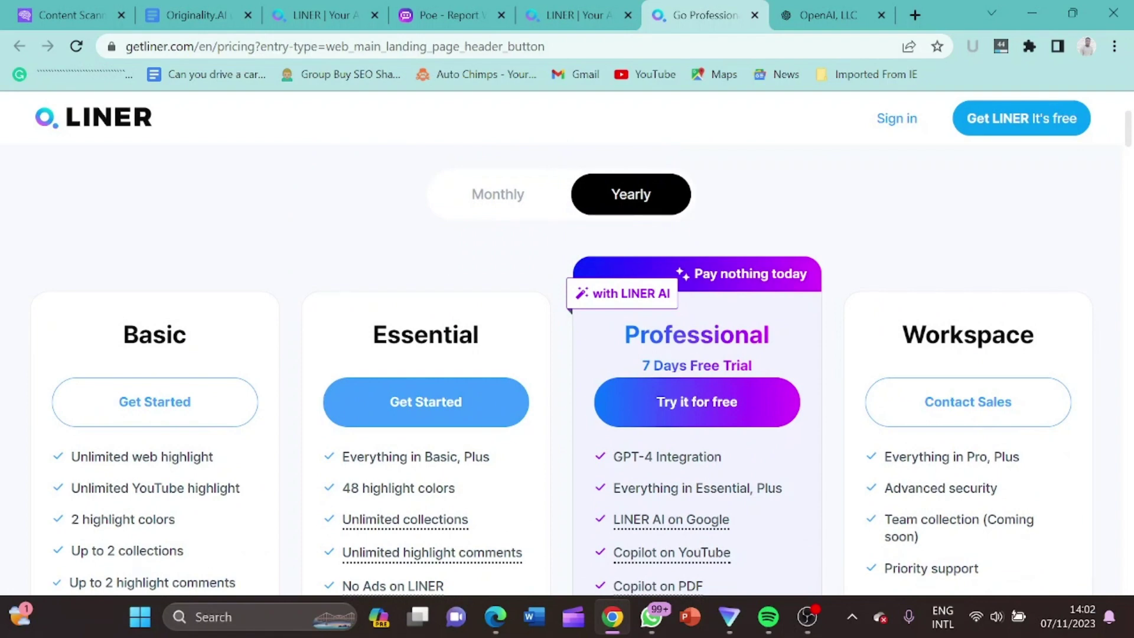
pyautogui.click(498, 194)
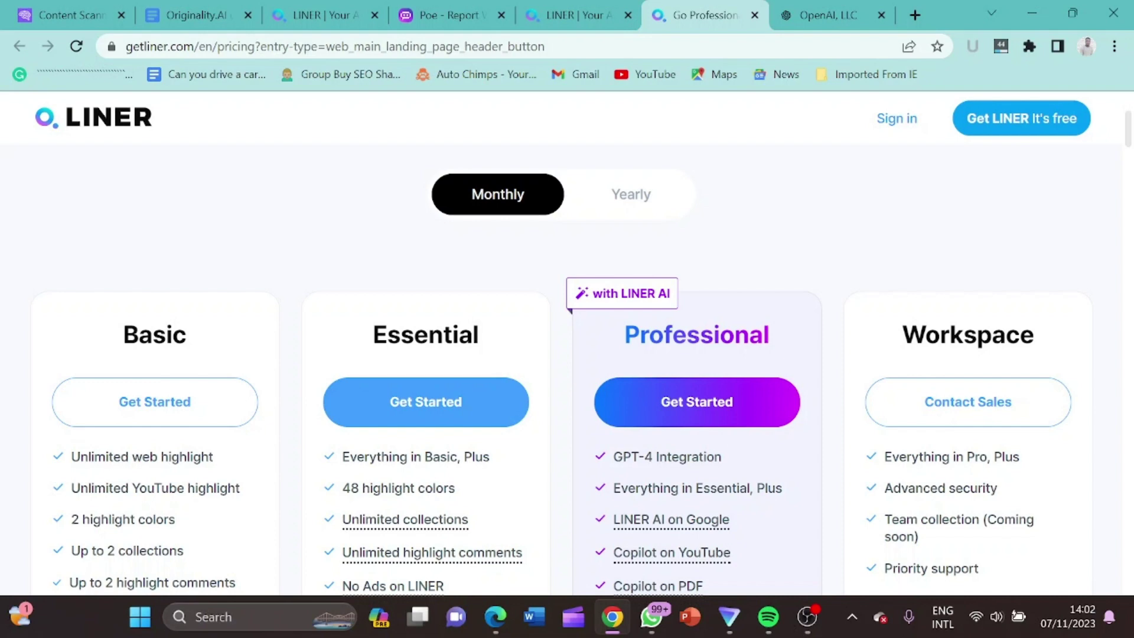
# - Open and dismiss the Essential plan sign-up form, then another plan's sign-up form
pyautogui.click(411, 395)
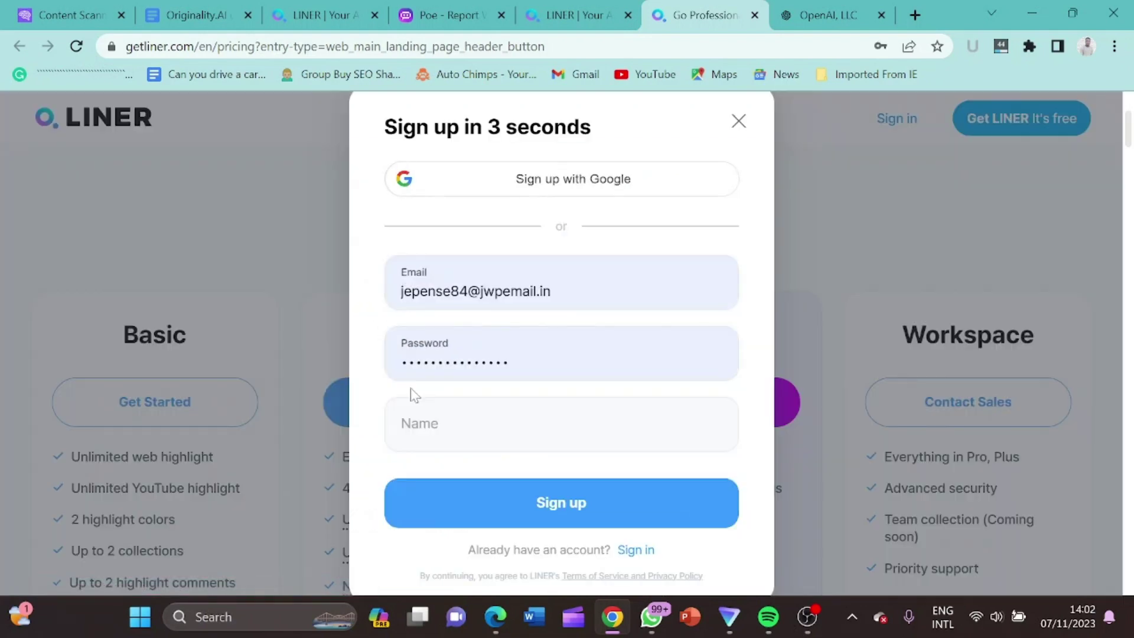
pyautogui.click(740, 121)
pyautogui.click(704, 401)
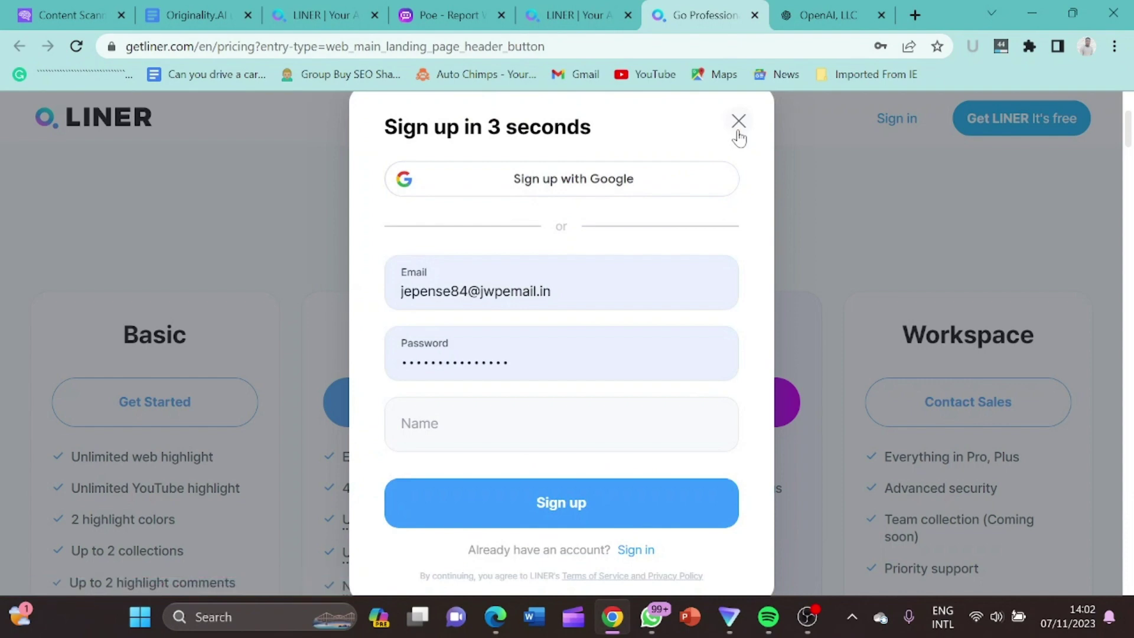
pyautogui.click(739, 121)
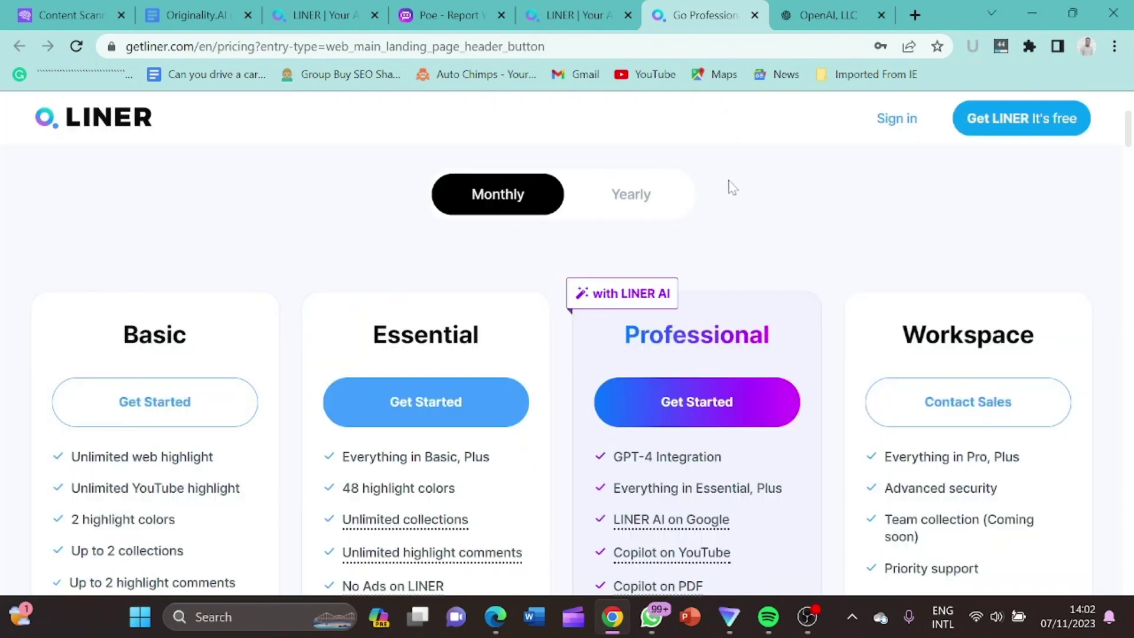
# - Under Yearly billing, submit the Professional 7-day free trial sign-up without a name
pyautogui.click(643, 204)
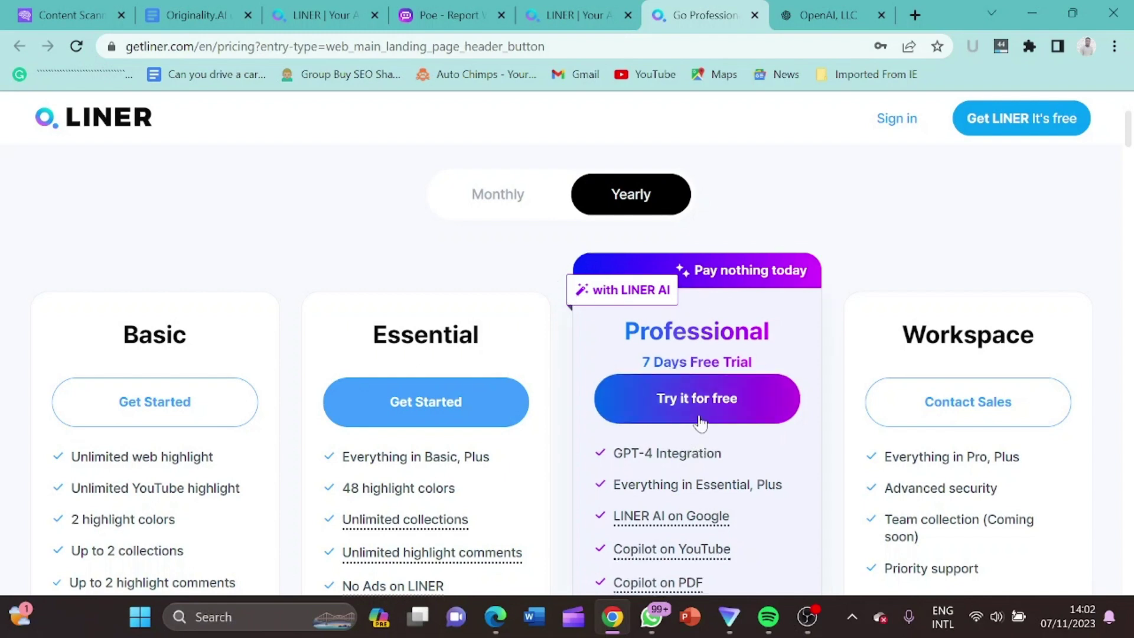
pyautogui.click(704, 417)
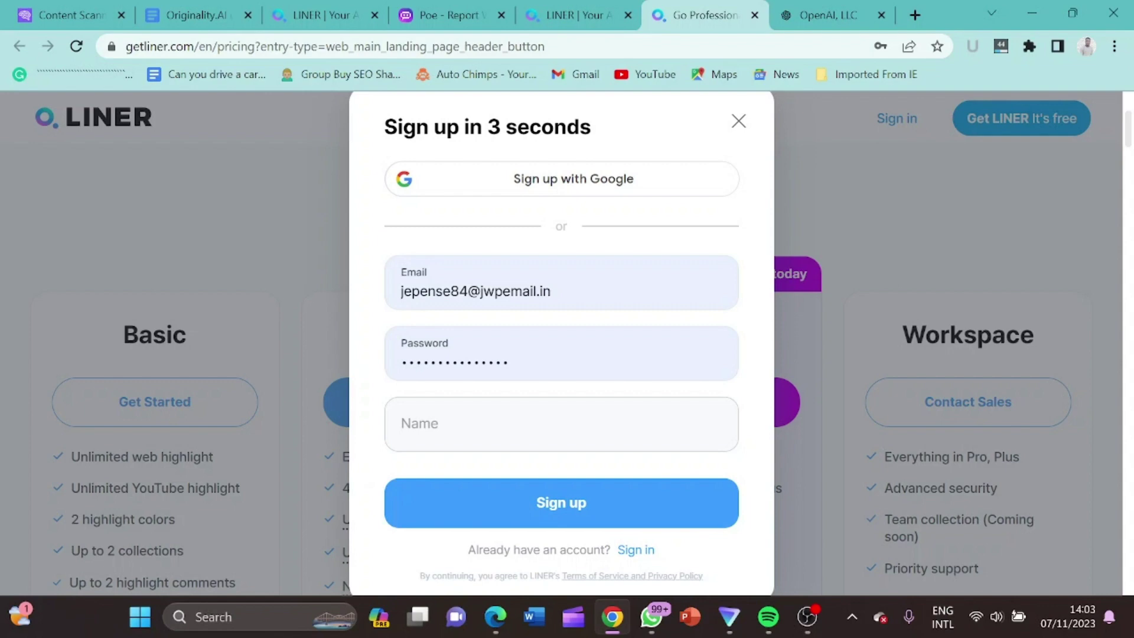
pyautogui.click(591, 506)
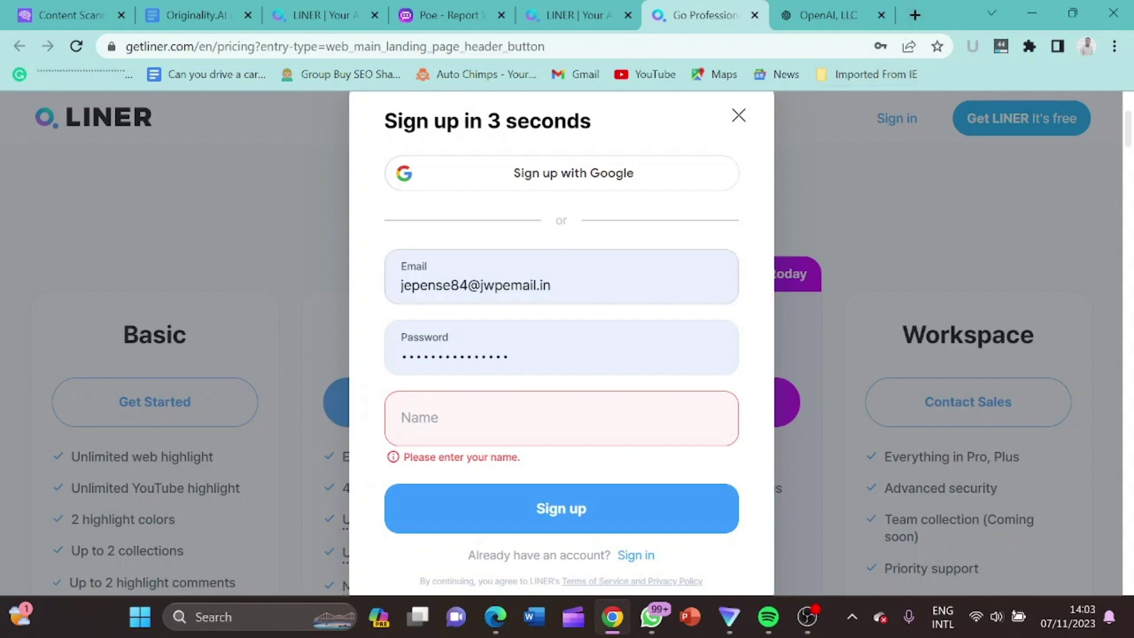
# - Search Google for 'fake email generators' in a new tab
pyautogui.click(915, 16)
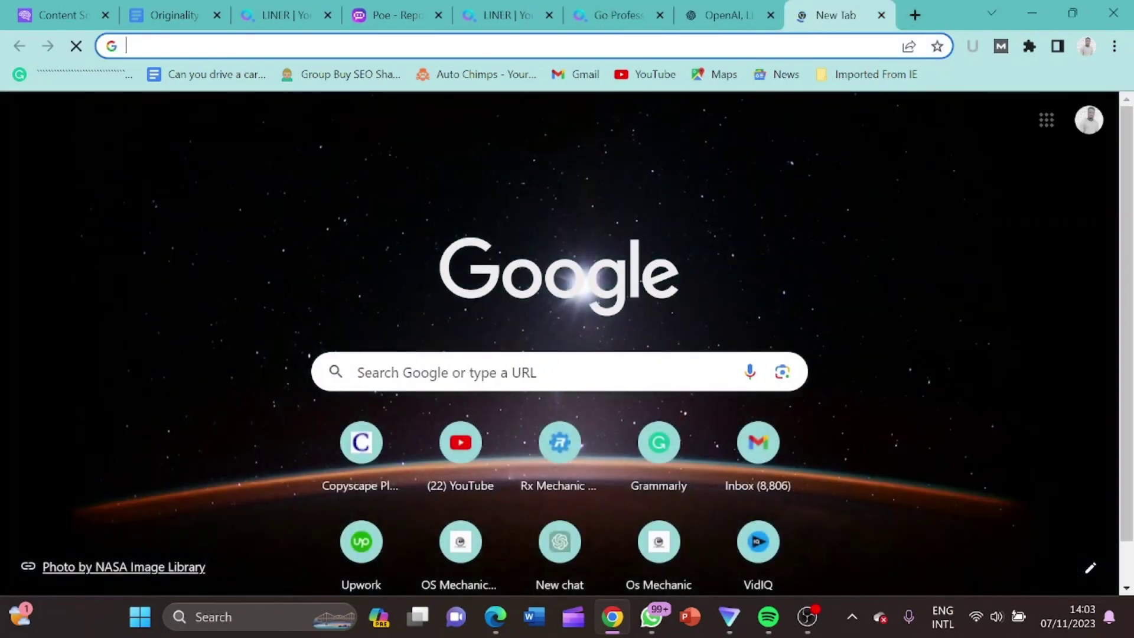
pyautogui.write('fa')
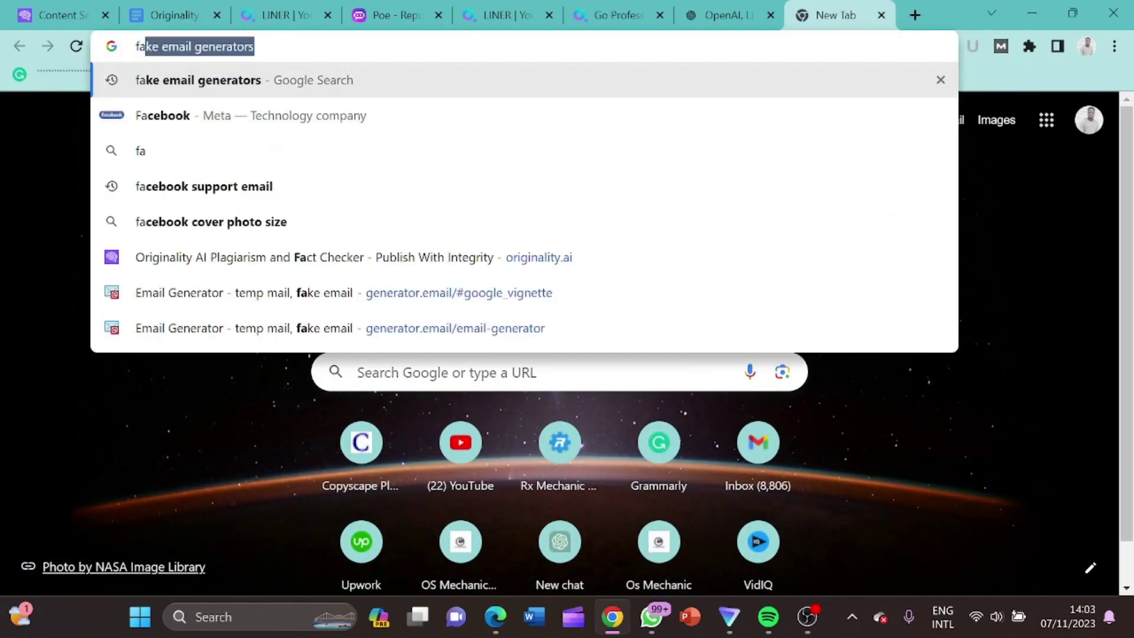
pyautogui.press('Return')
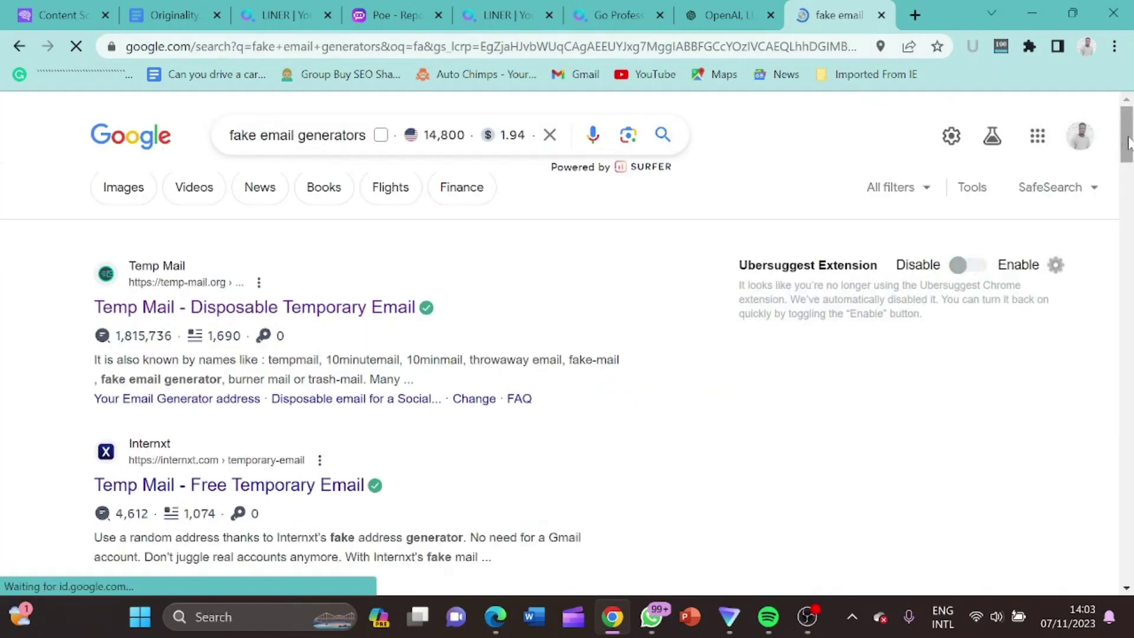
pyautogui.moveTo(1123, 142); pyautogui.dragTo(1124, 191)
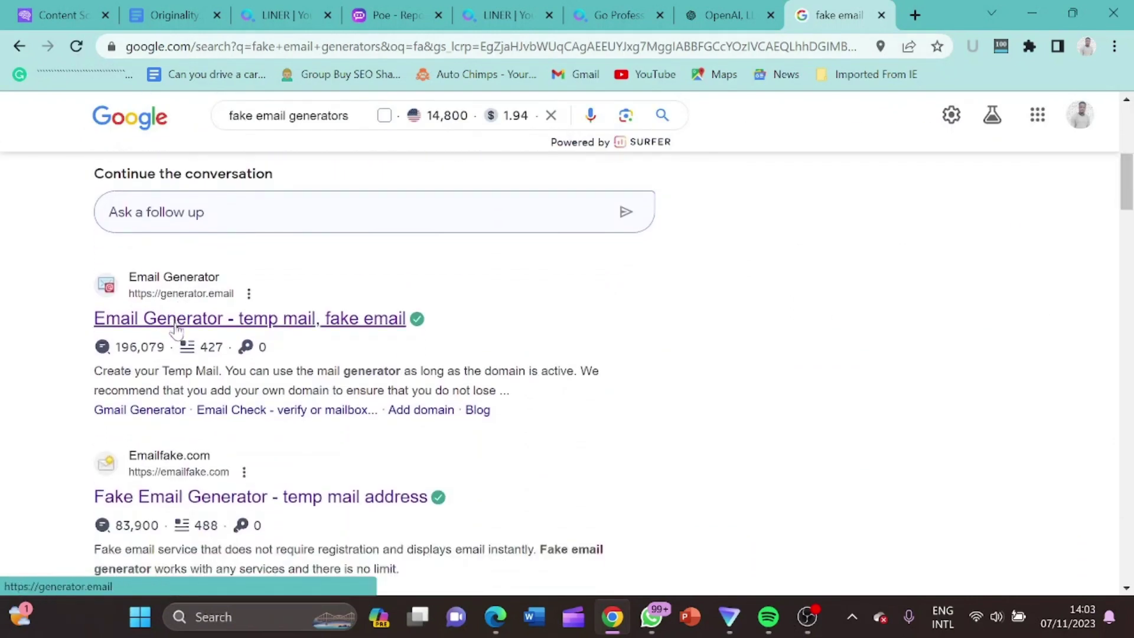
pyautogui.click(178, 328)
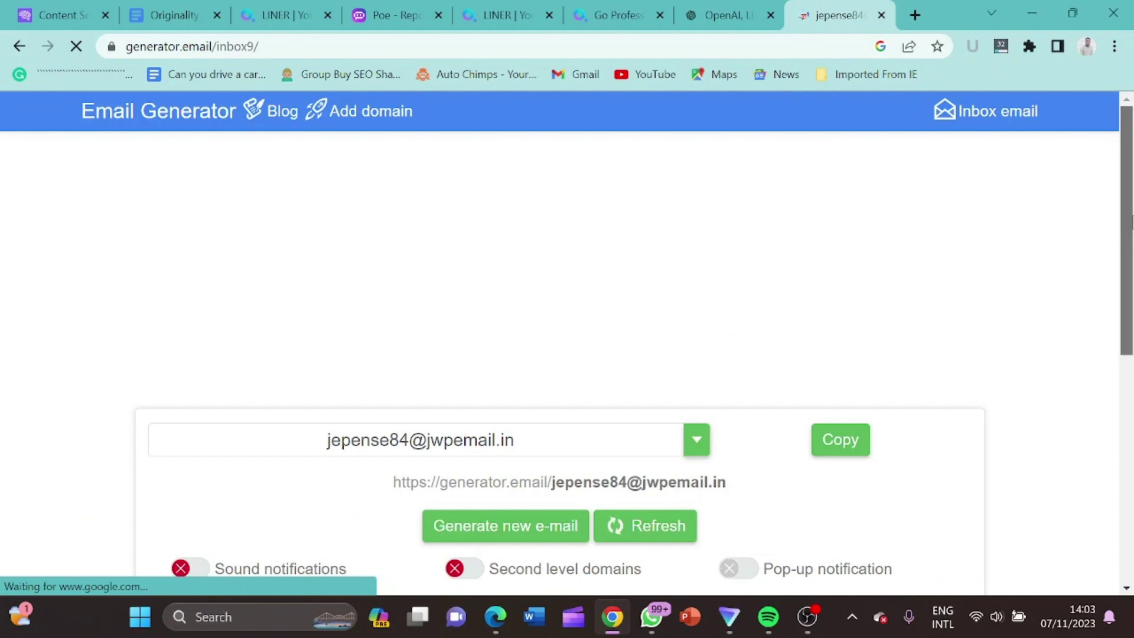
pyautogui.scroll(-3, 1116, 265)
pyautogui.scroll(-2, 1113, 326)
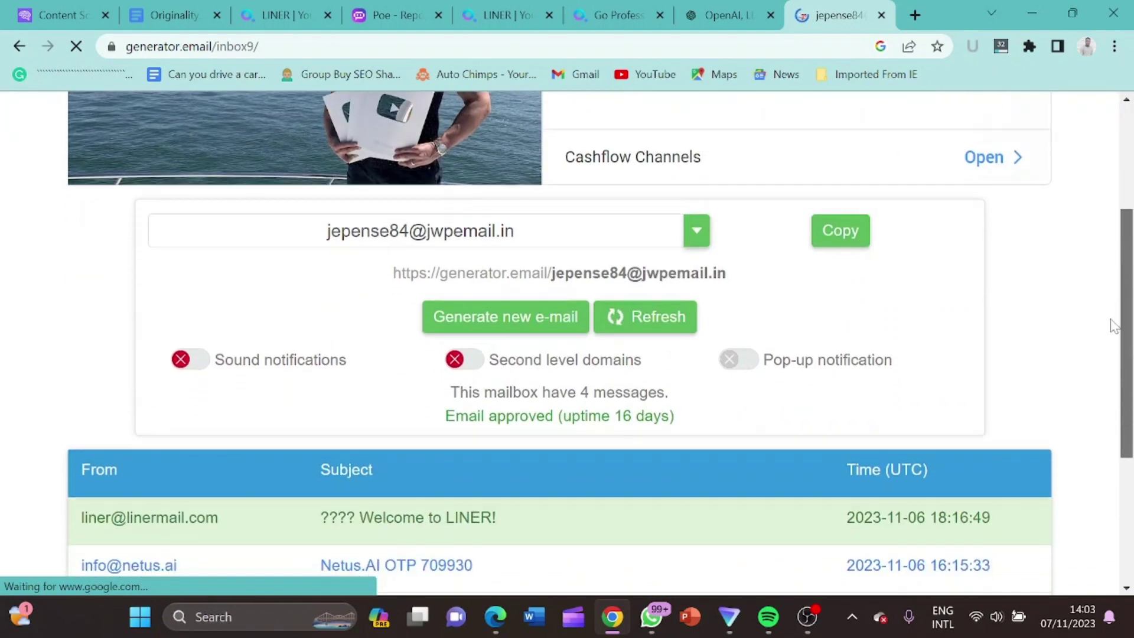
pyautogui.click(619, 316)
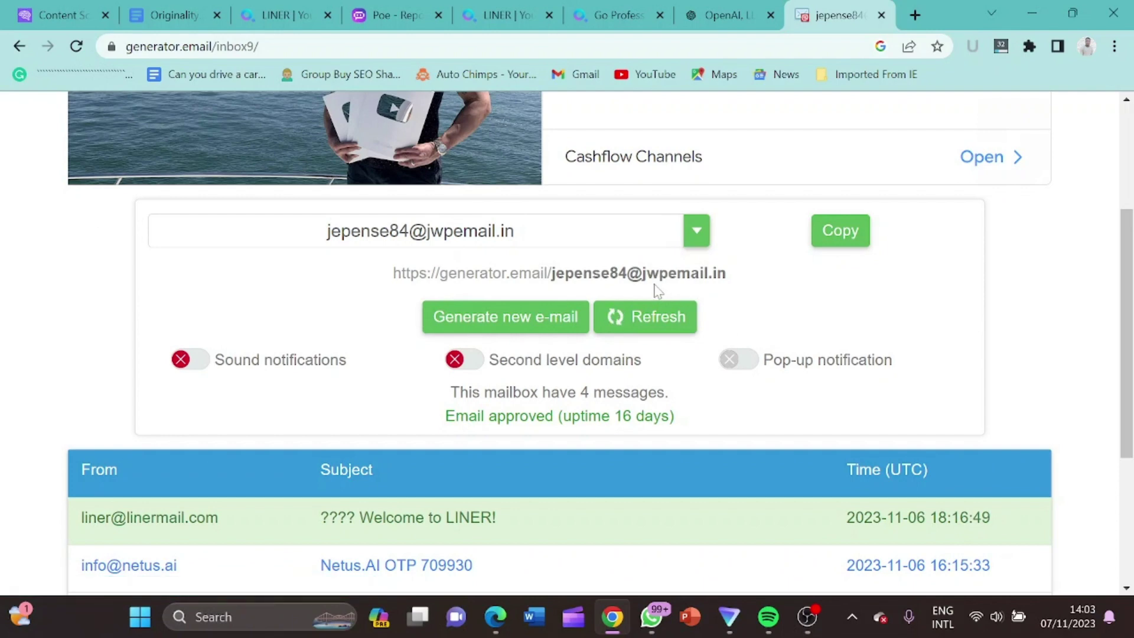
pyautogui.click(525, 317)
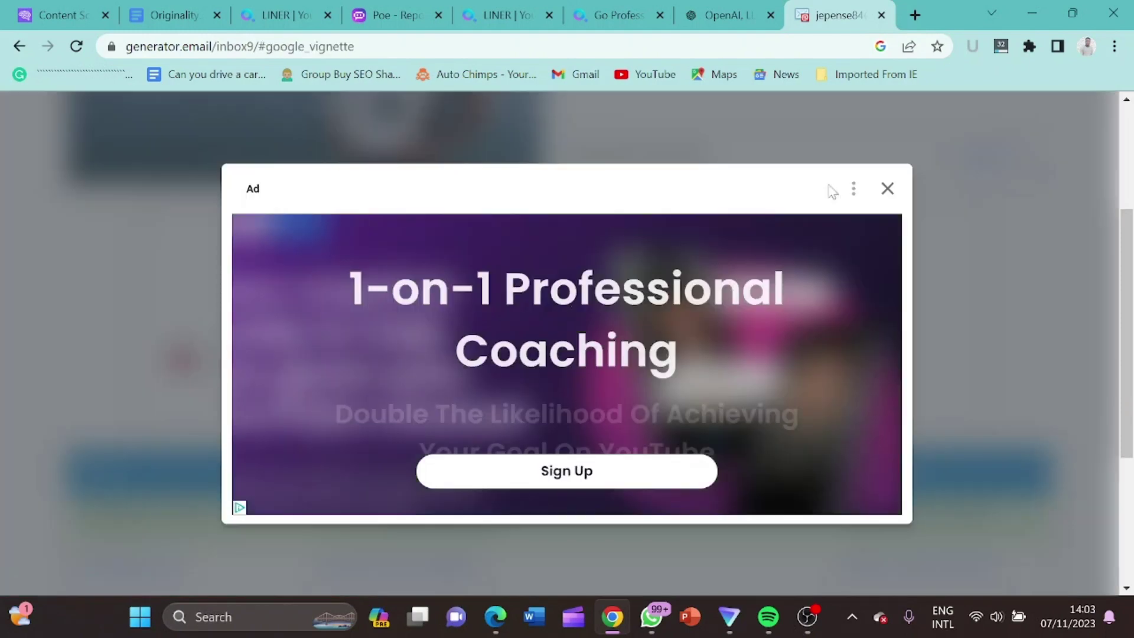
pyautogui.click(888, 190)
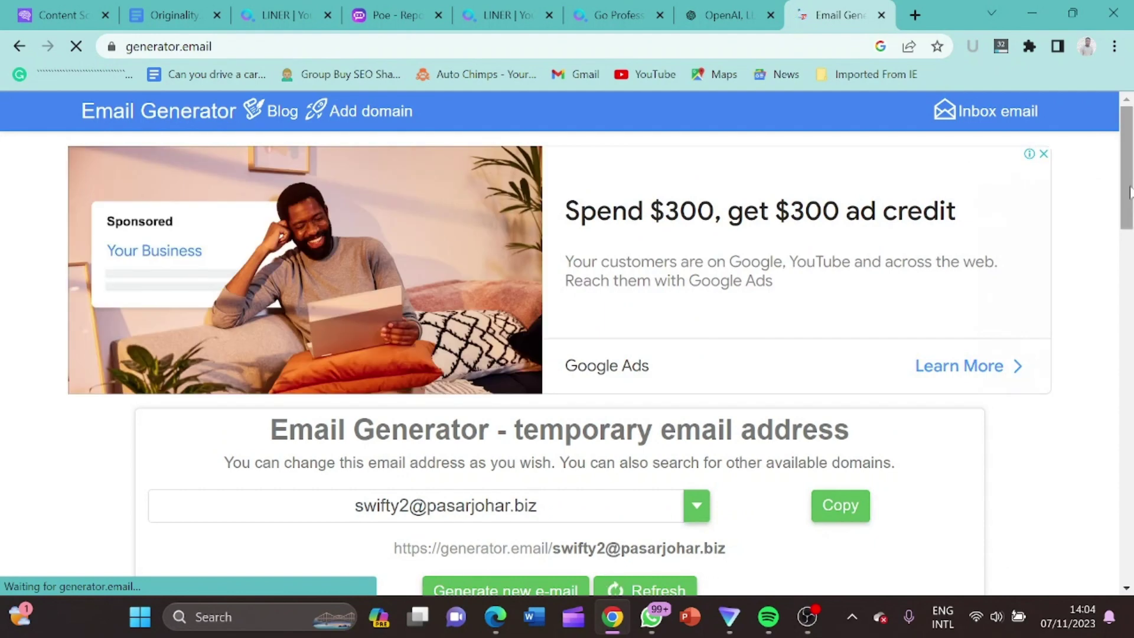
pyautogui.moveTo(1118, 189); pyautogui.dragTo(1120, 261)
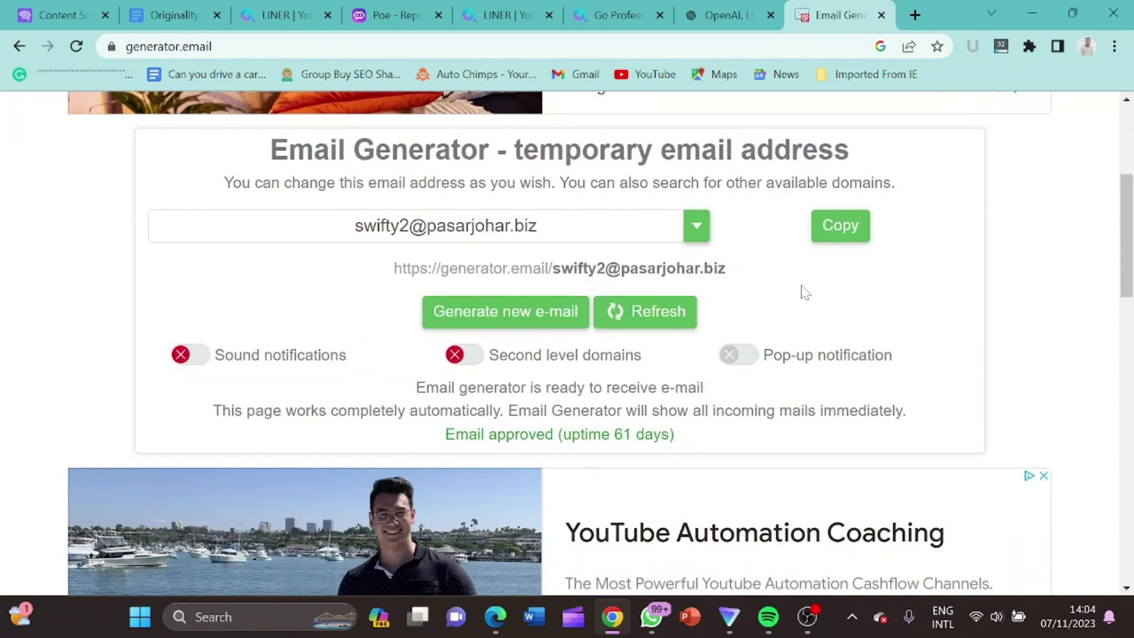
pyautogui.click(849, 234)
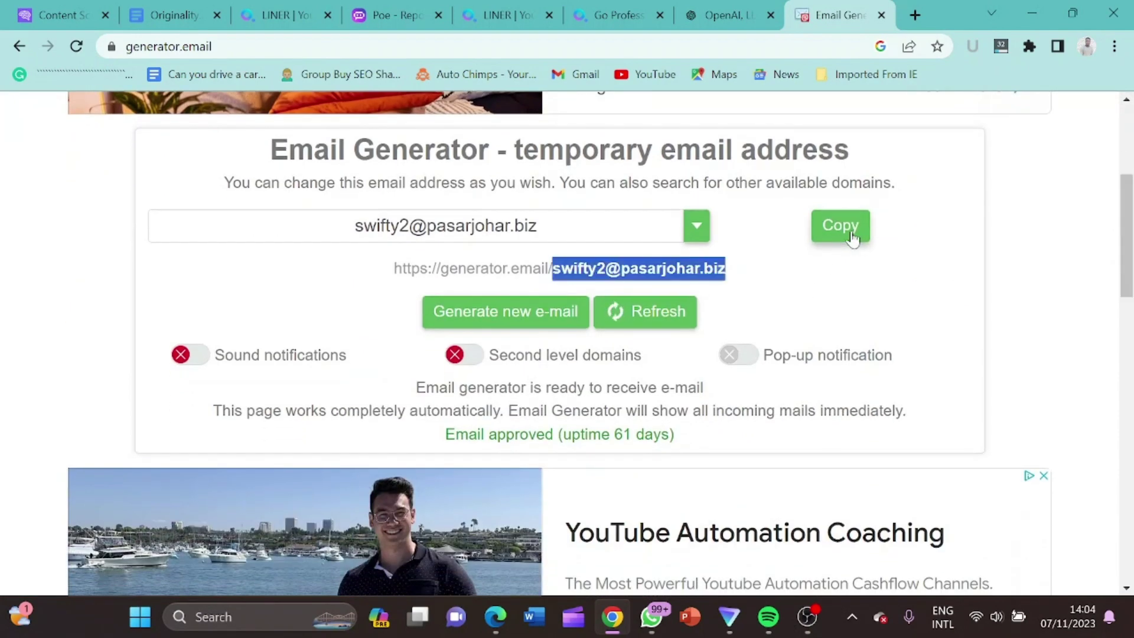
pyautogui.click(610, 17)
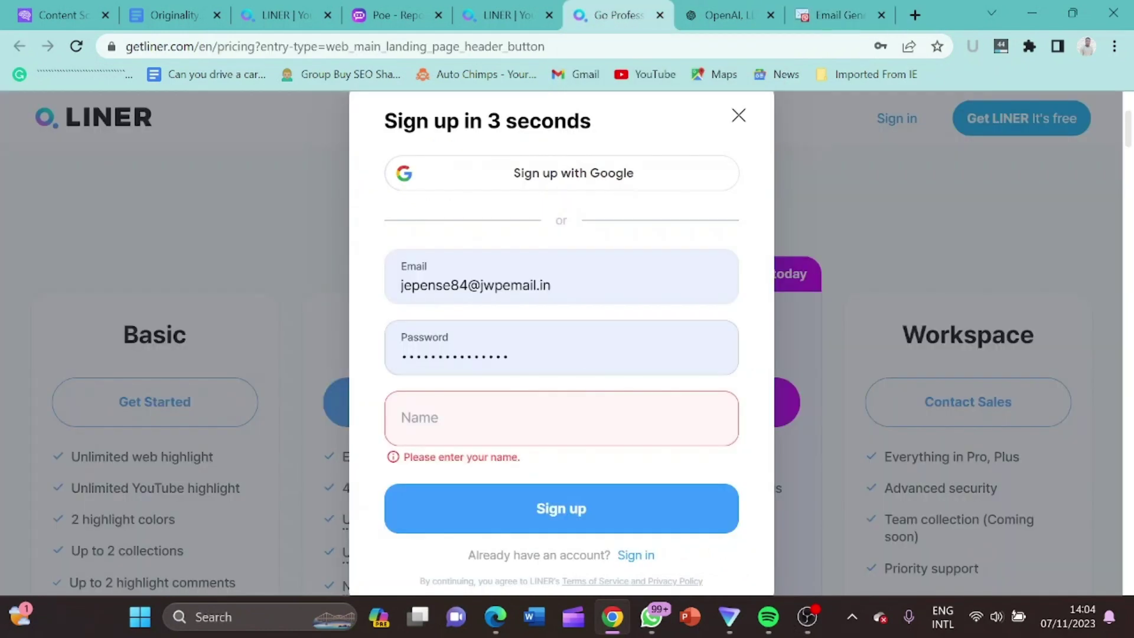
pyautogui.click(609, 285)
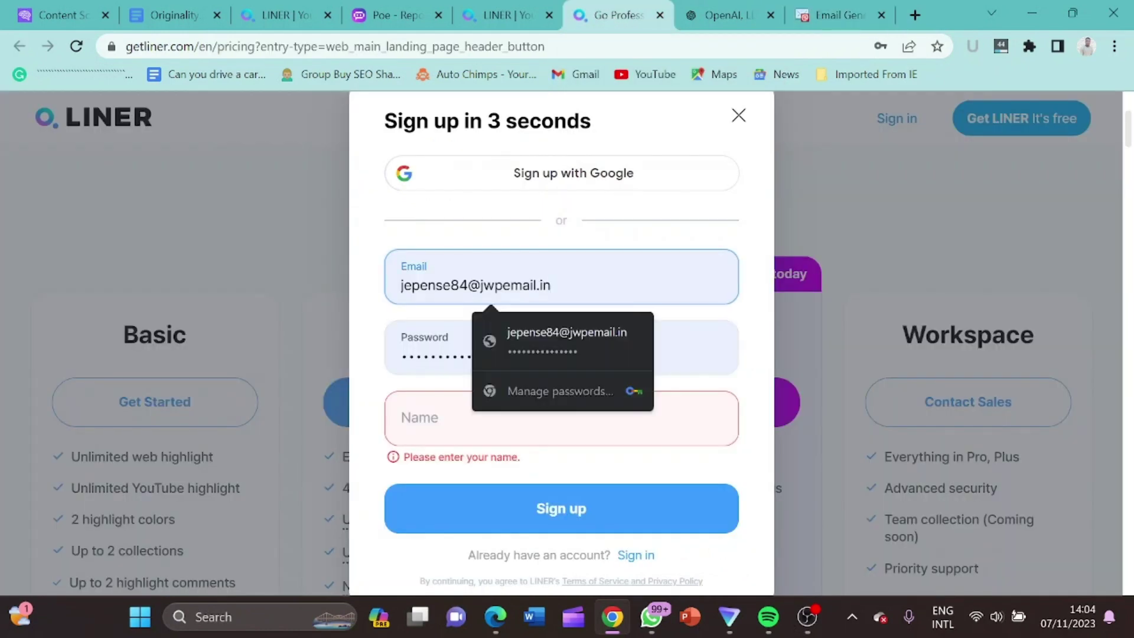
pyautogui.hotkey('ctrl', 'a')
pyautogui.press('BackSpace')
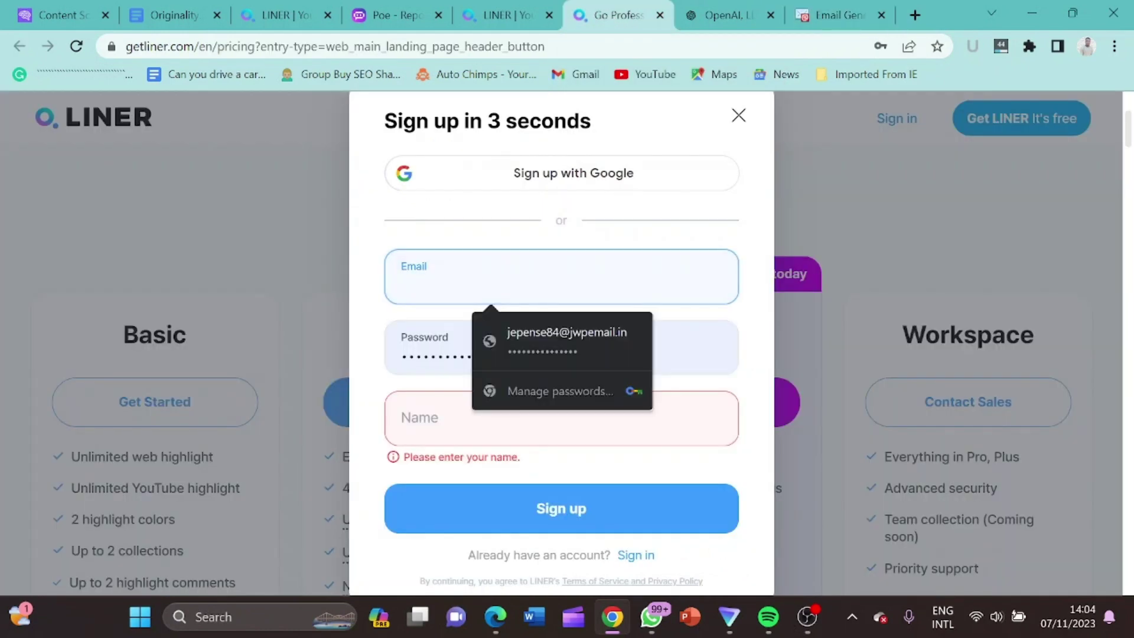
pyautogui.press('Escape')
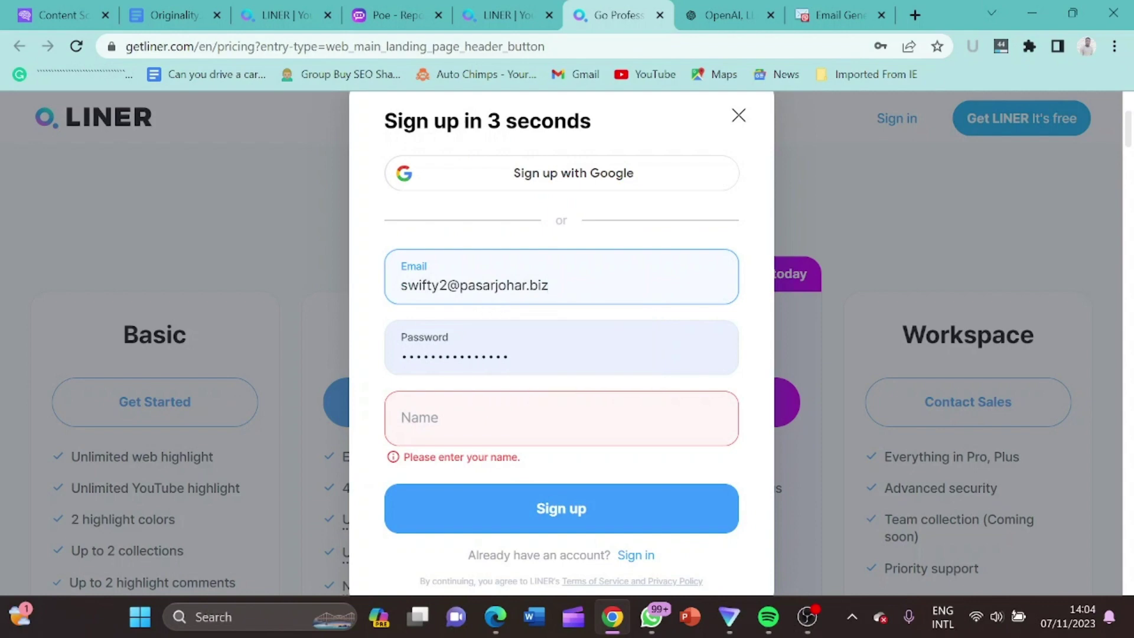
pyautogui.press('Tab')
pyautogui.press('Tab')
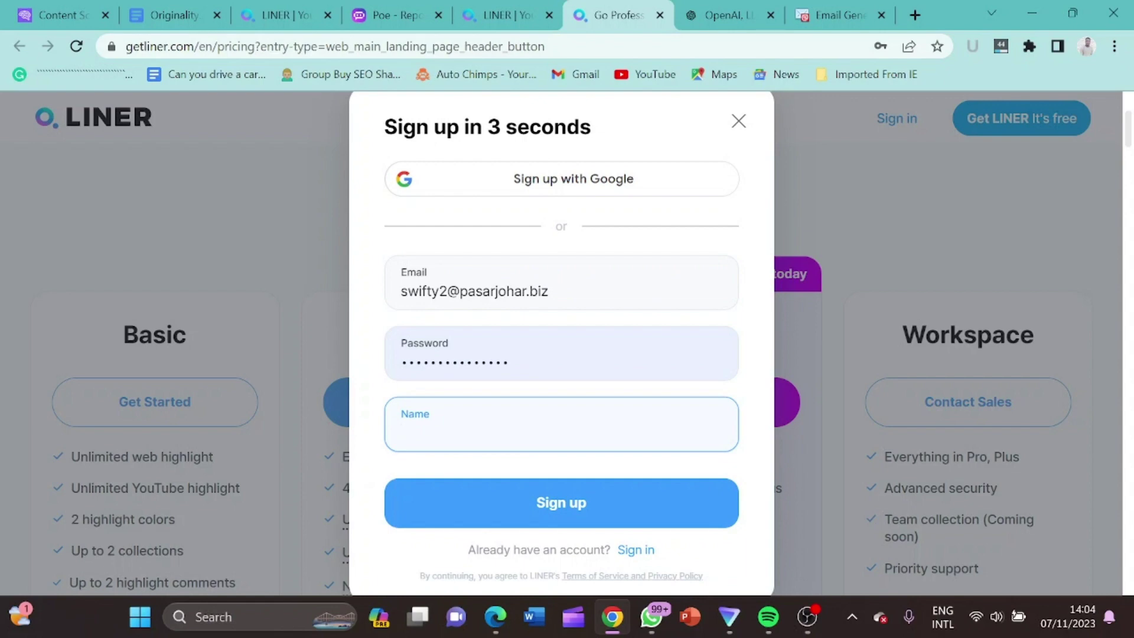
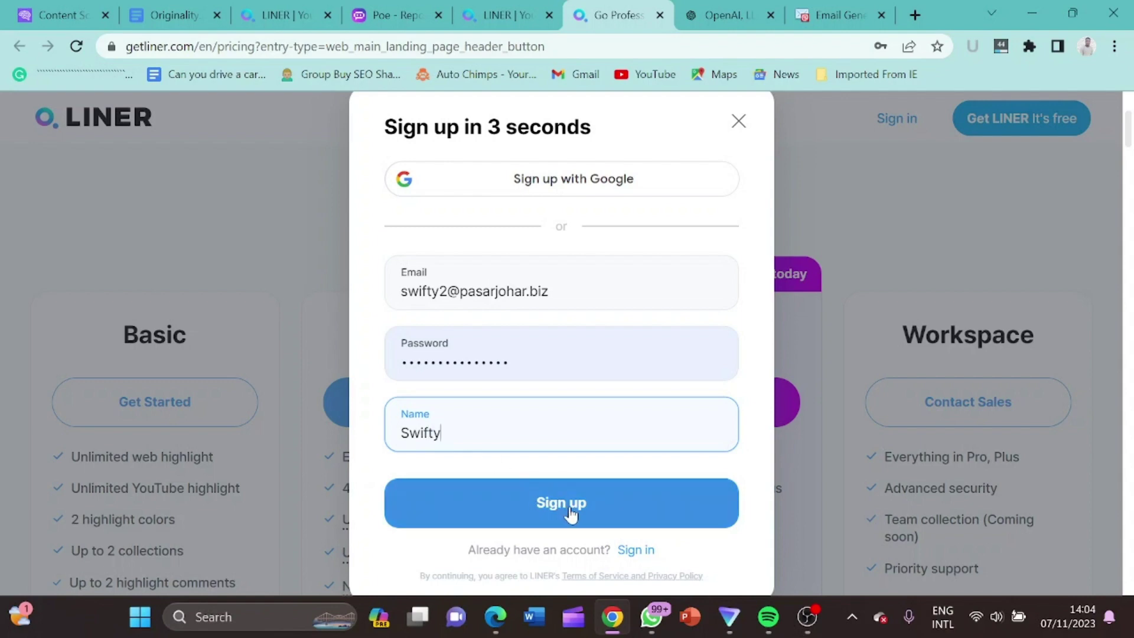
pyautogui.click(569, 514)
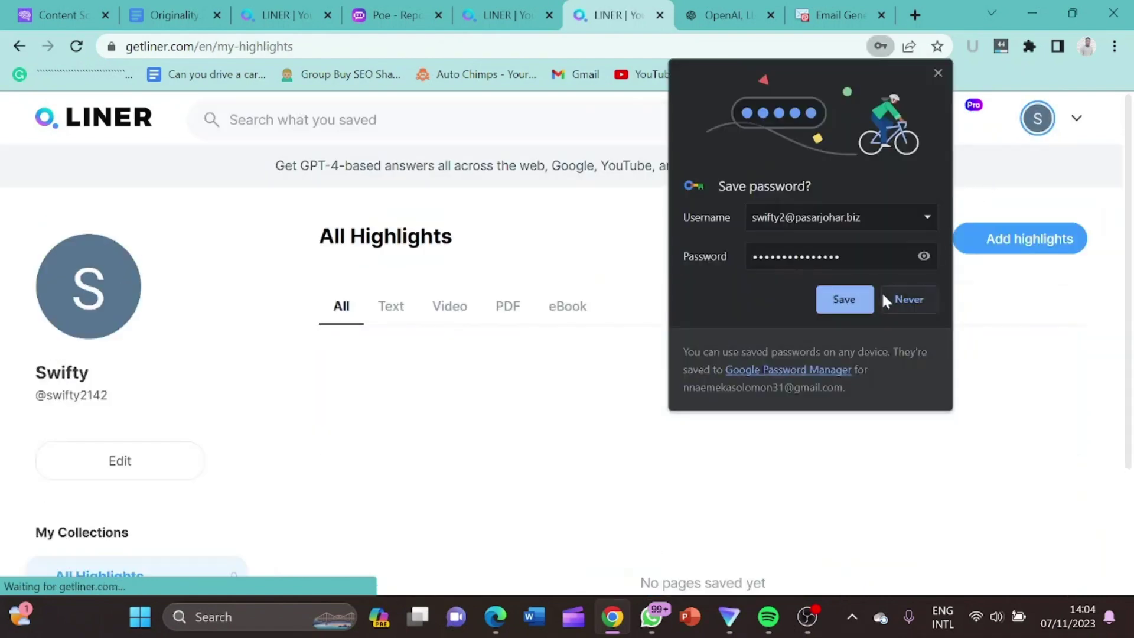
# - Save the new password, open pricing and then My Highlights, and dismiss the virus warning
pyautogui.click(846, 300)
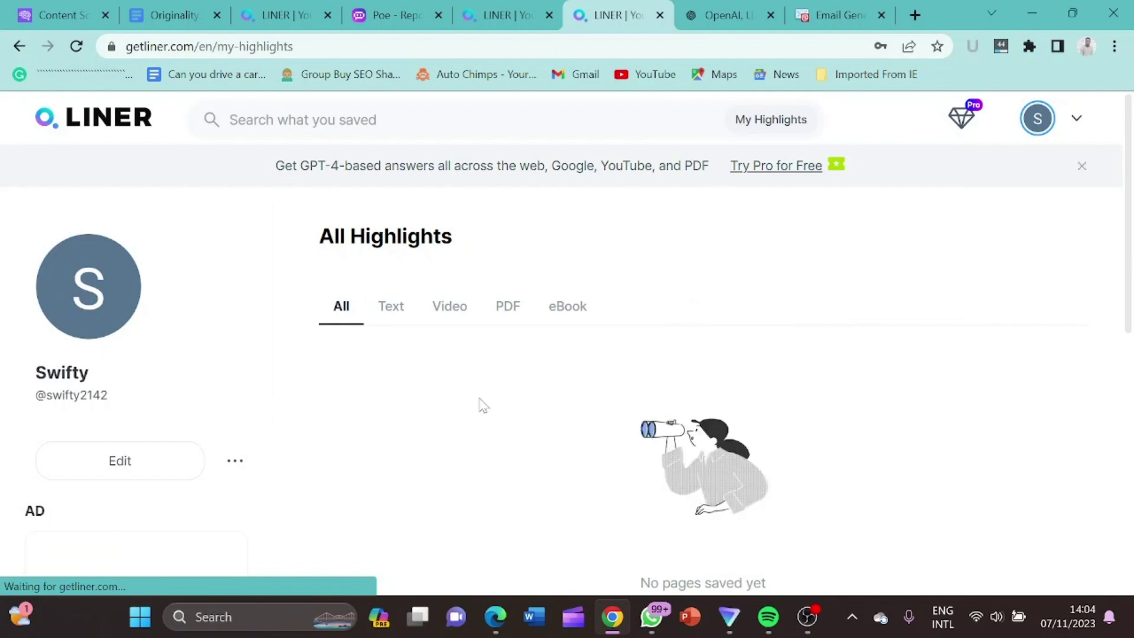
pyautogui.scroll(-2, 481, 404)
pyautogui.scroll(-2, 481, 404)
pyautogui.scroll(4, 481, 404)
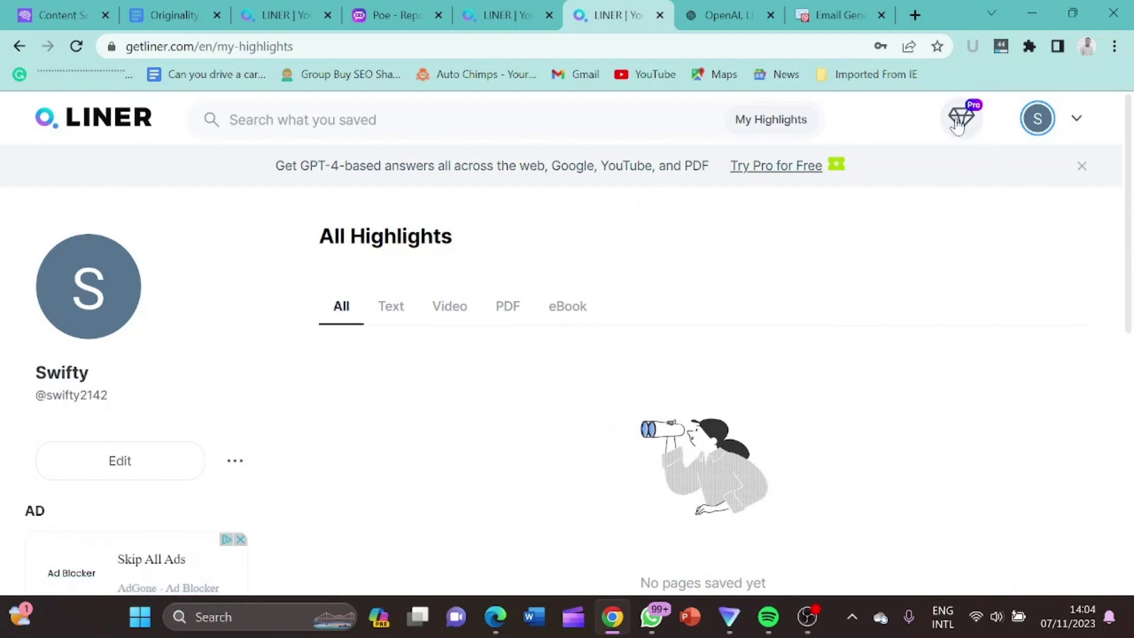
pyautogui.click(963, 130)
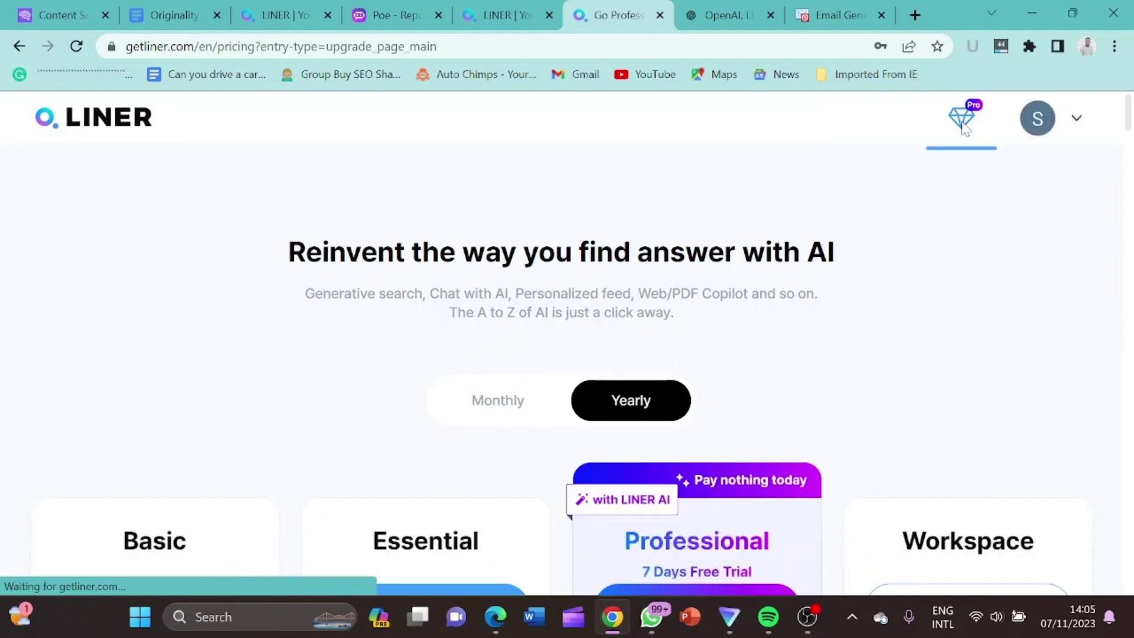
pyautogui.scroll(-2, 567, 355)
pyautogui.scroll(-1, 567, 354)
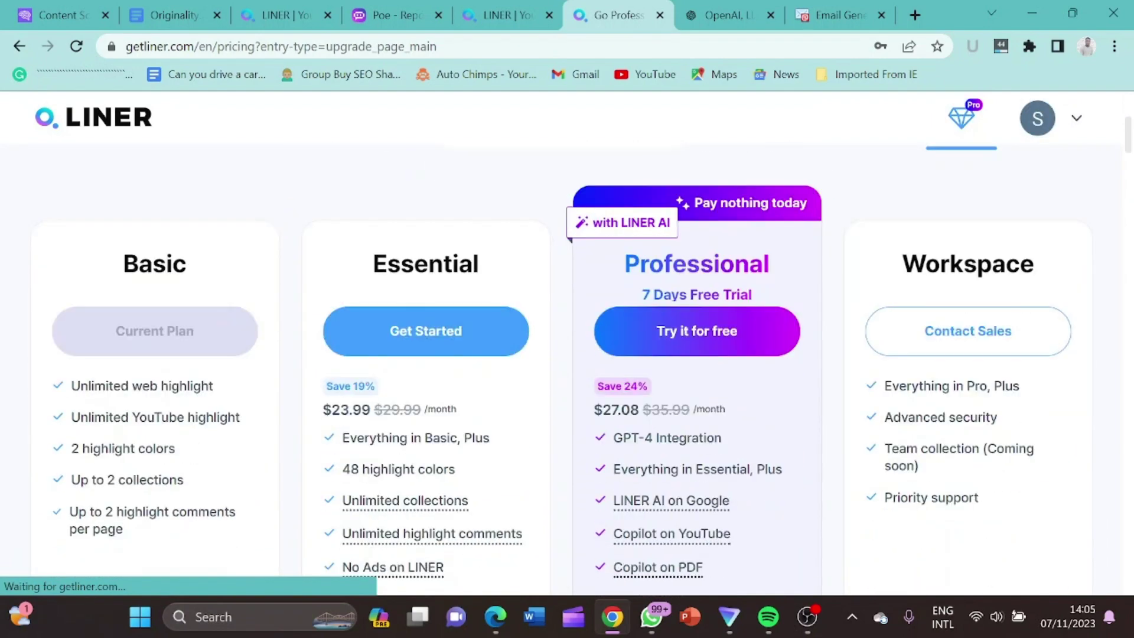
pyautogui.scroll(-2, 567, 354)
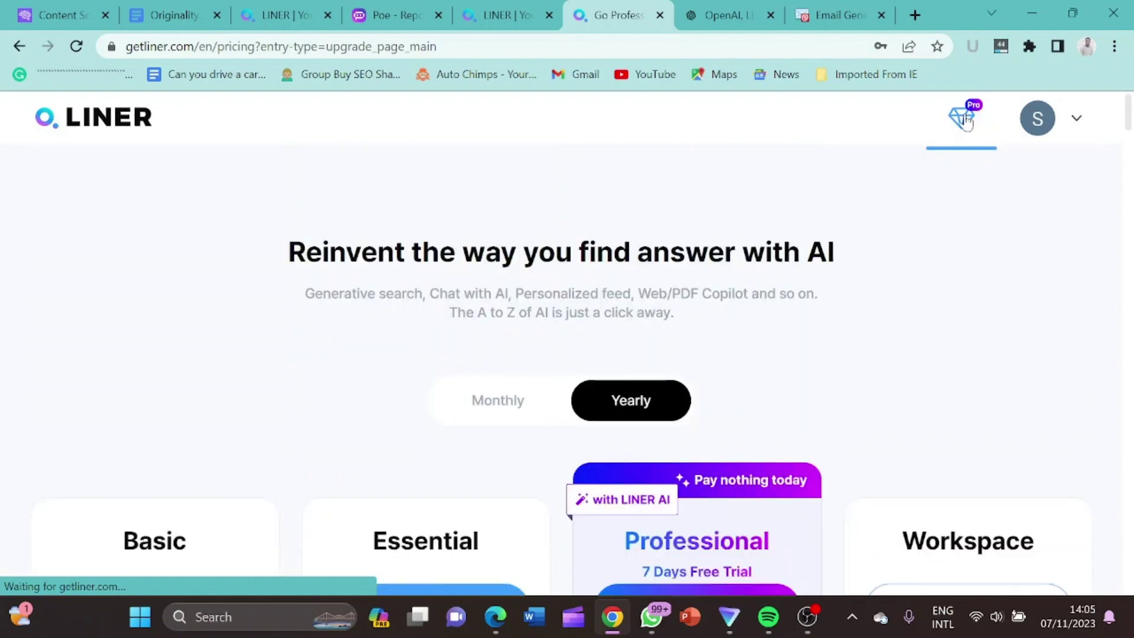
pyautogui.click(1033, 130)
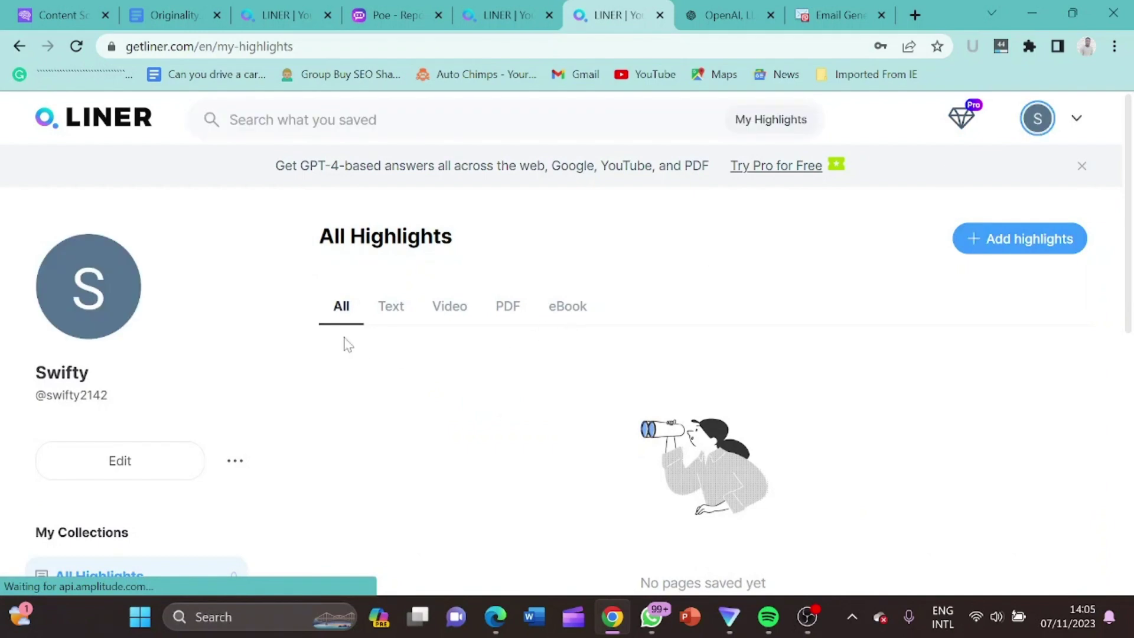
pyautogui.scroll(-1, 545, 381)
pyautogui.scroll(-2, 543, 380)
pyautogui.scroll(-2, 544, 380)
pyautogui.scroll(-2, 496, 248)
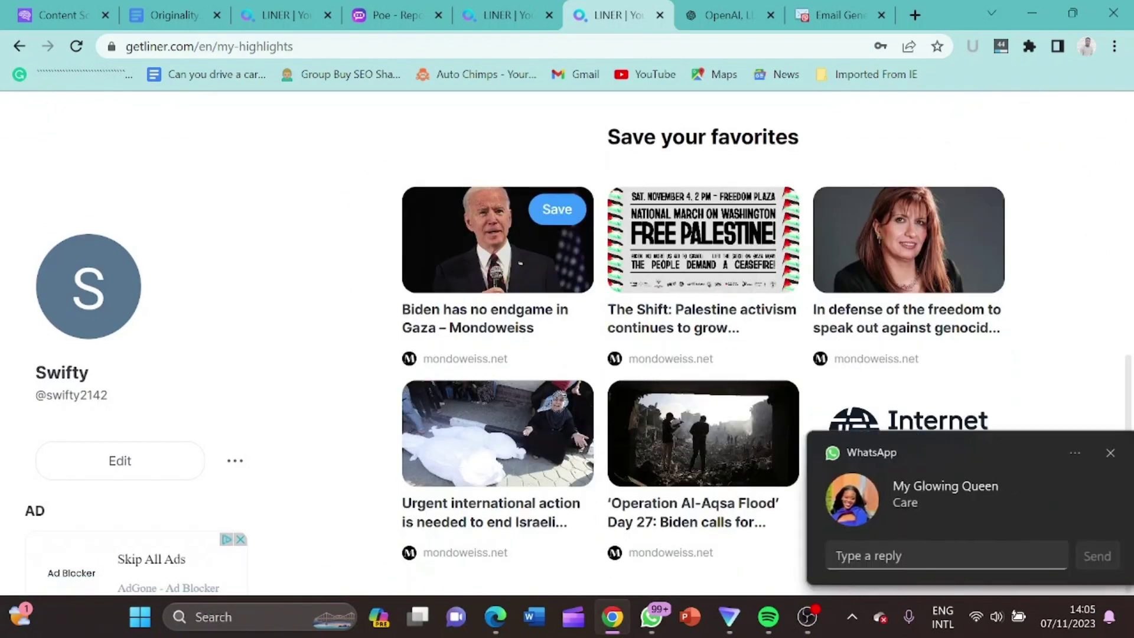
pyautogui.scroll(6, 496, 248)
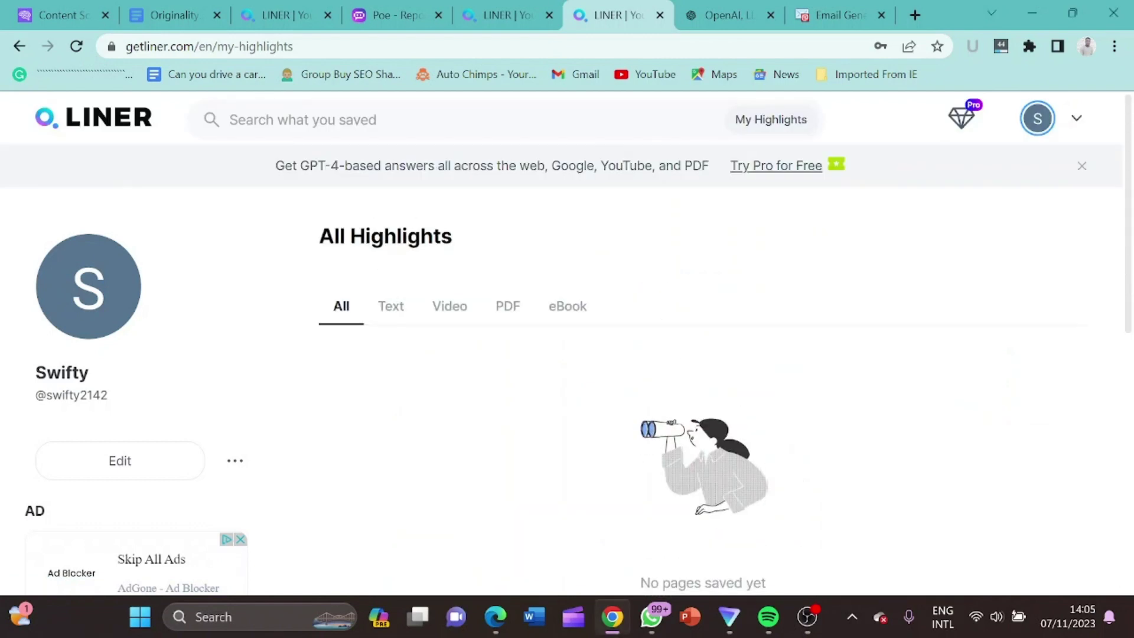
pyautogui.scroll(-2, 567, 355)
pyautogui.scroll(2, 567, 355)
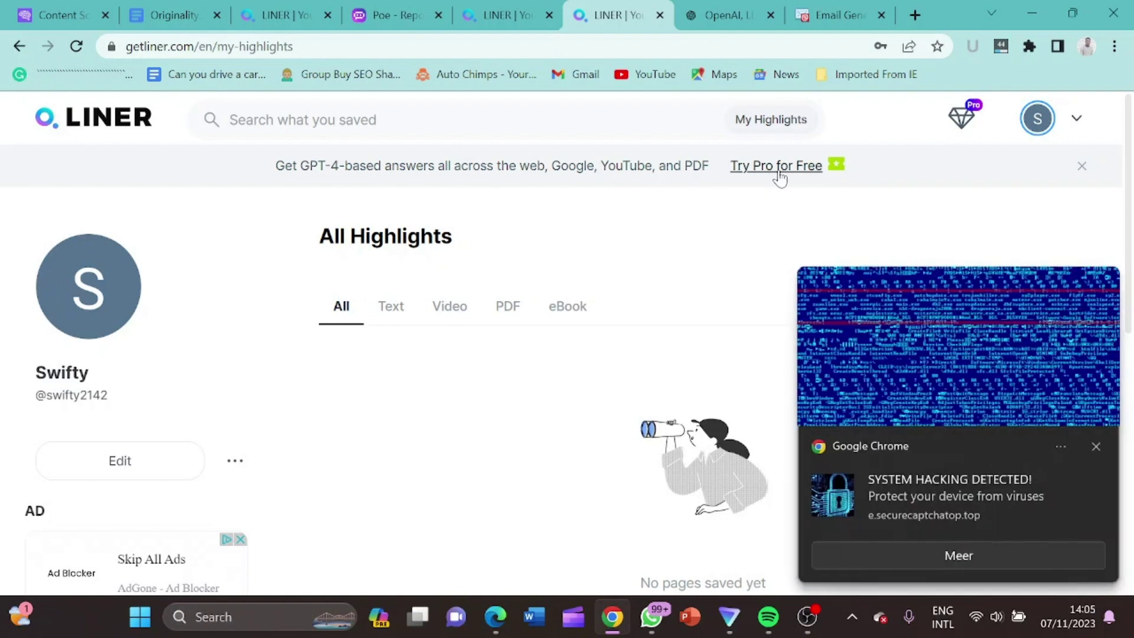
pyautogui.click(1094, 447)
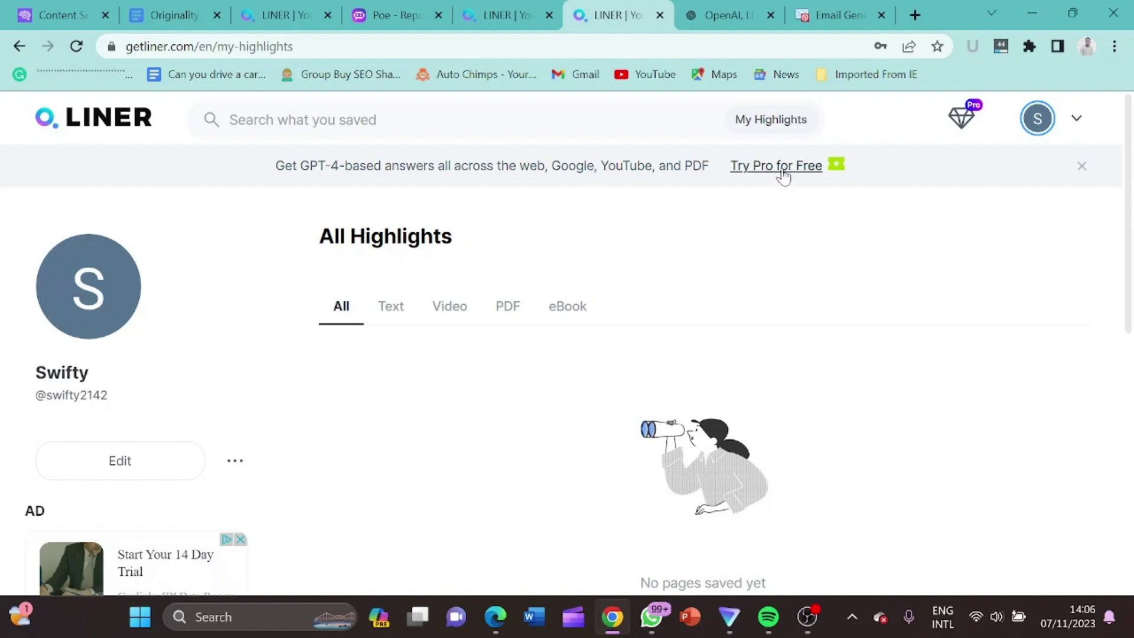
# - From the Try Pro for Free banner, start the Professional trial checkout showing $0 due today
pyautogui.click(784, 174)
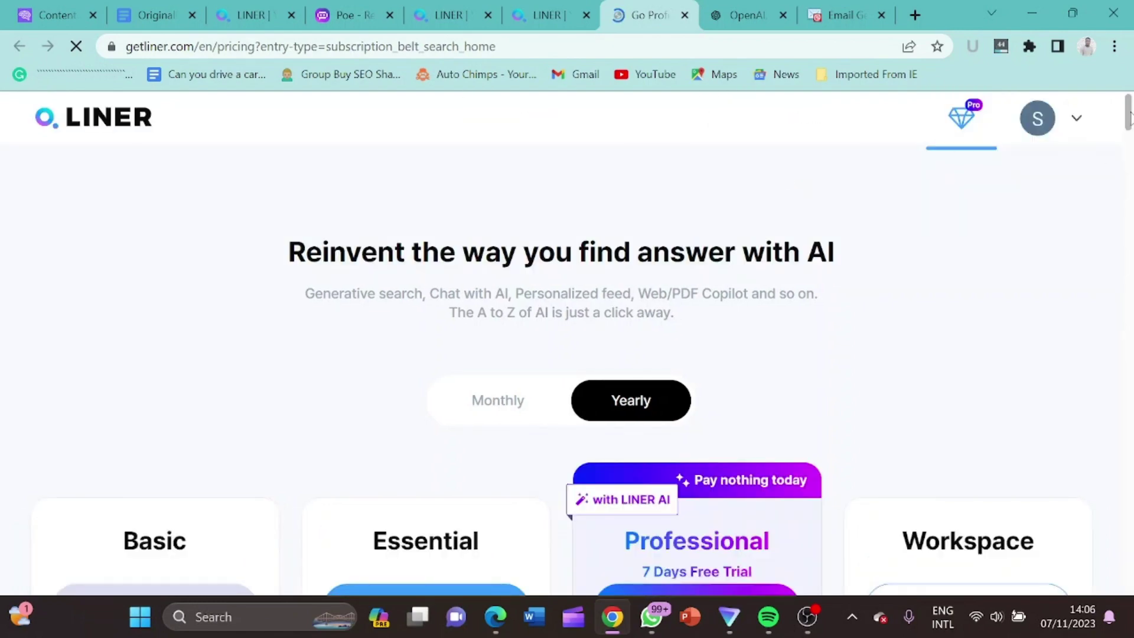
pyautogui.moveTo(1130, 116); pyautogui.dragTo(1123, 213)
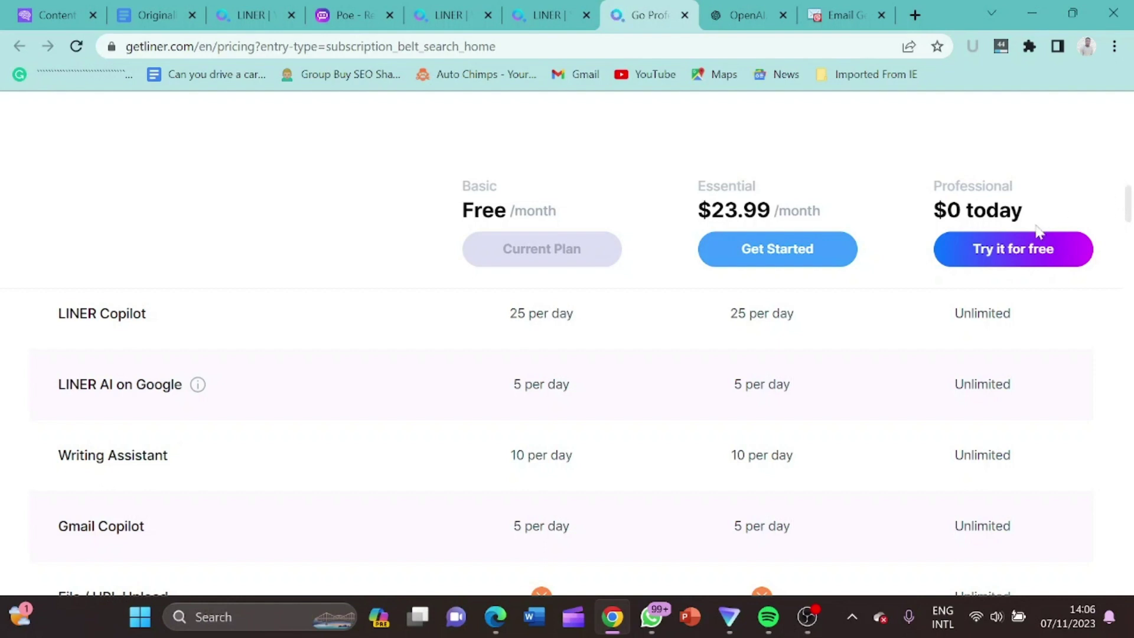
pyautogui.click(1025, 255)
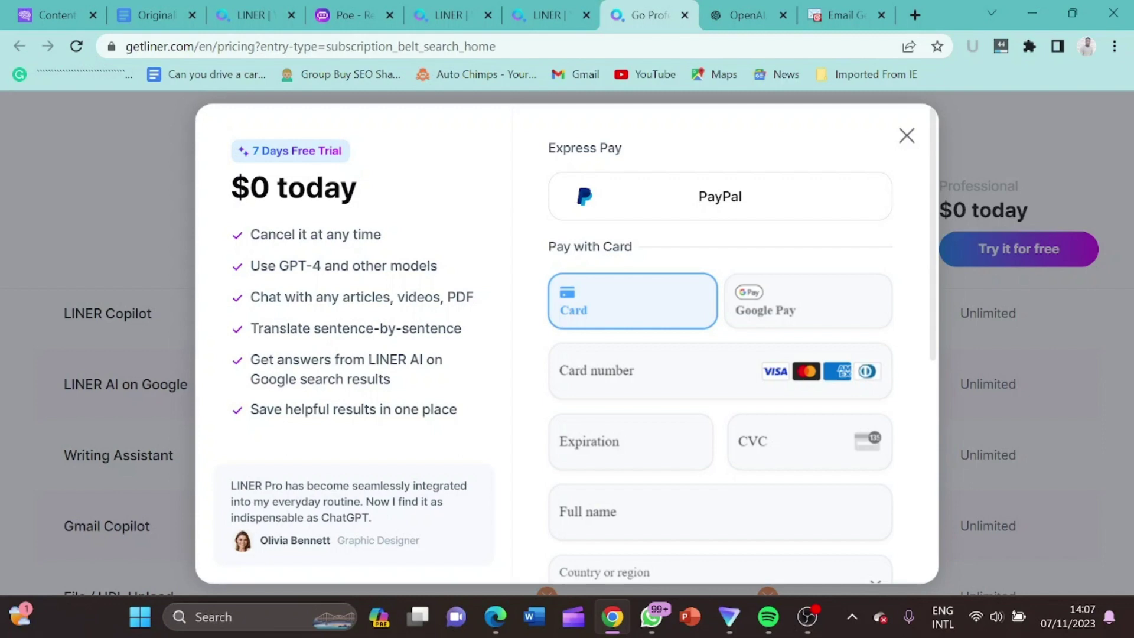
# - Pay for the Professional free trial with PayPal under Express Pay
pyautogui.click(740, 207)
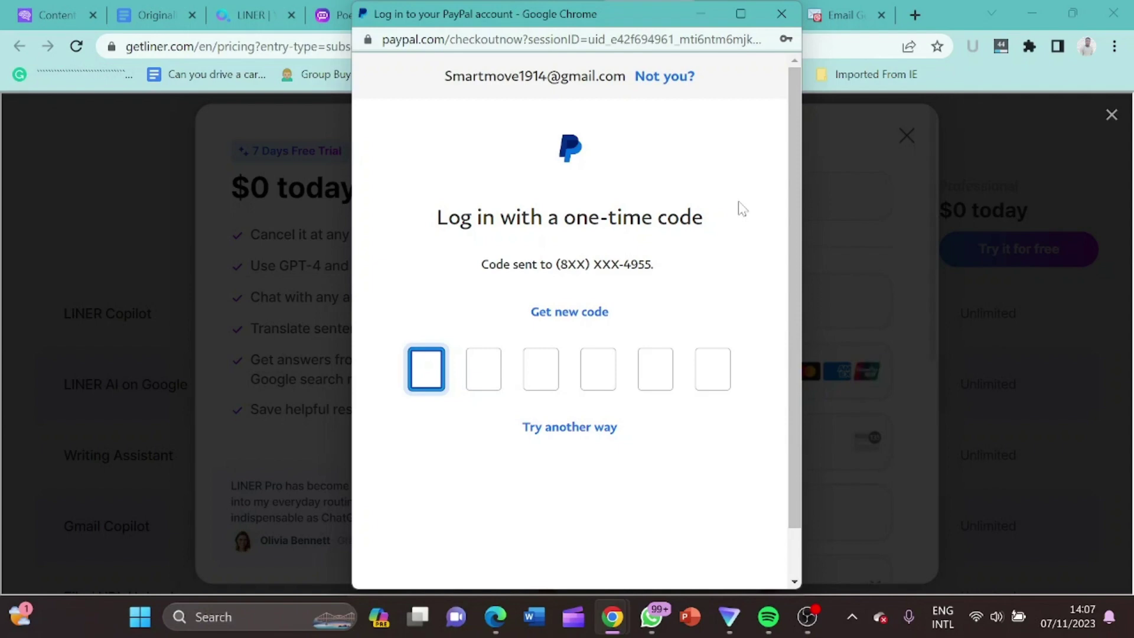
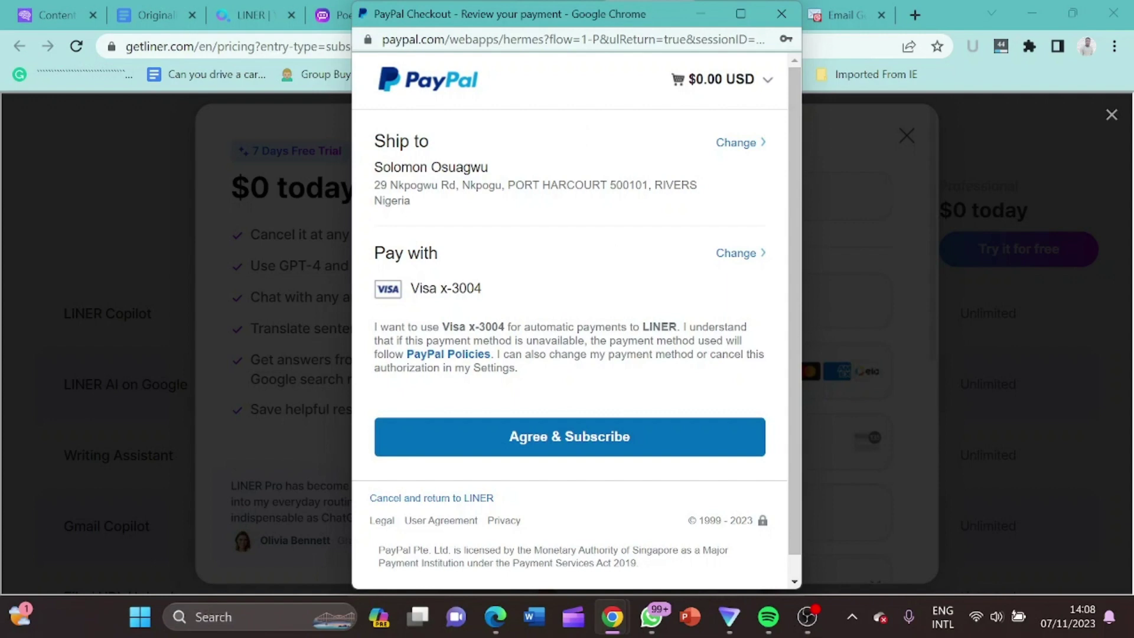
# - Agree to the $0.00 LINER Professional subscription in PayPal
pyautogui.click(580, 443)
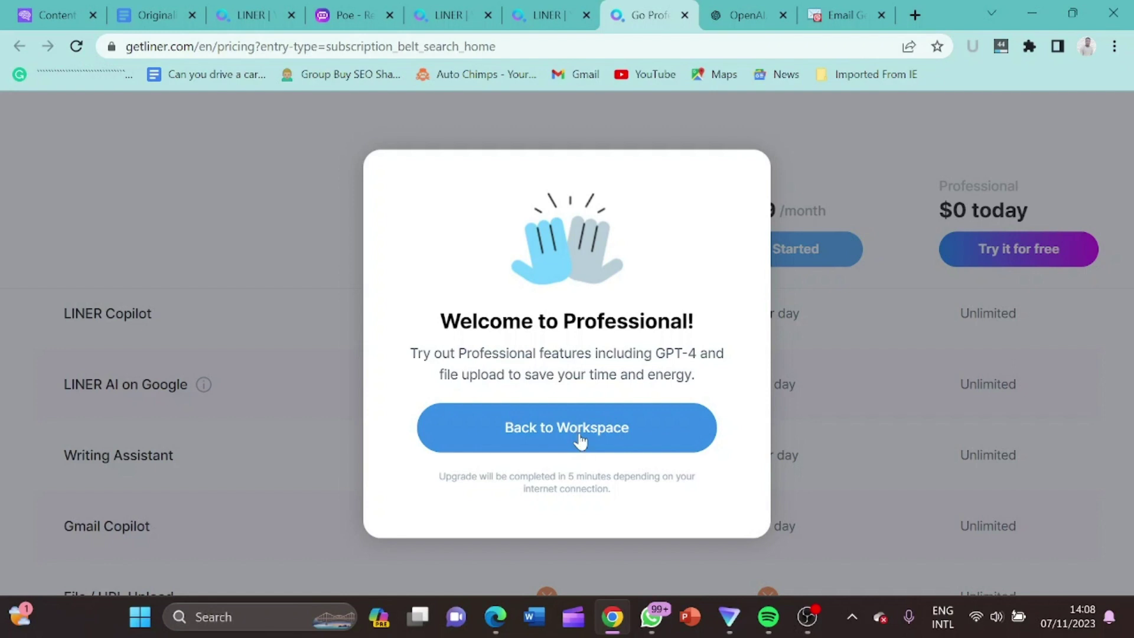
# - Return from the Welcome to Professional dialog to the AI Workspace
pyautogui.click(581, 441)
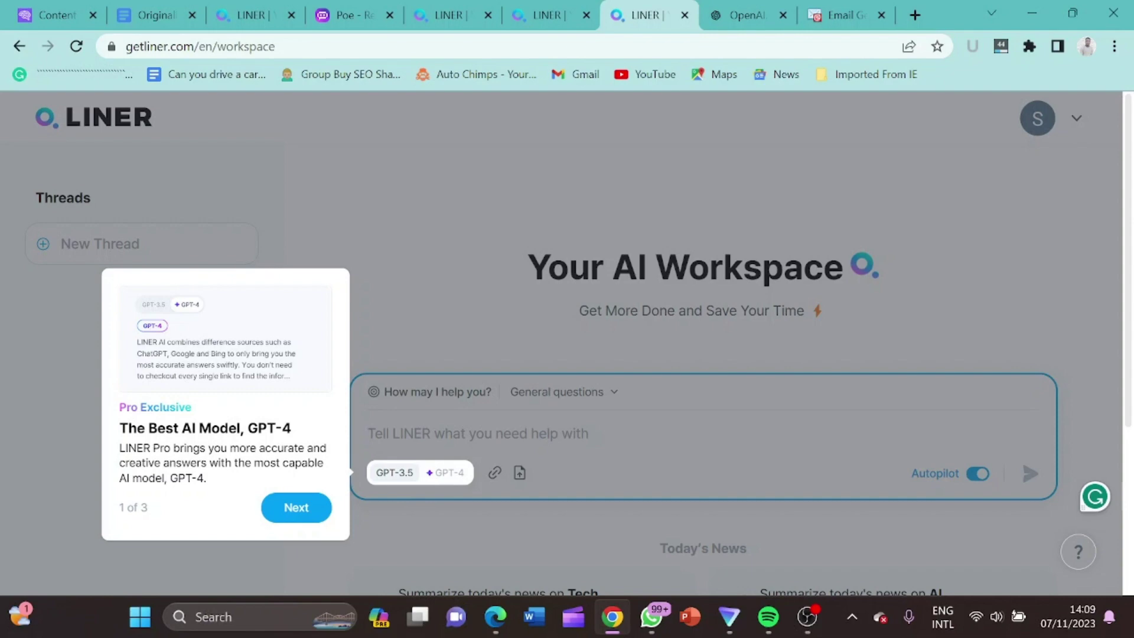
# - Advance through all three Pro feature tips and close the tour
pyautogui.click(297, 506)
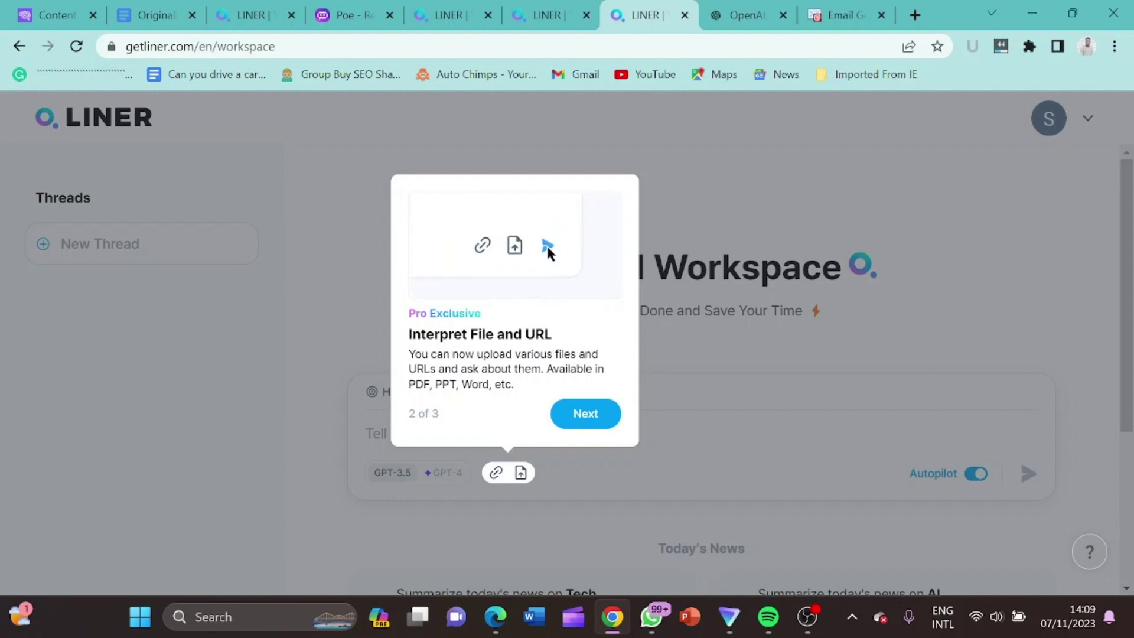
pyautogui.click(595, 415)
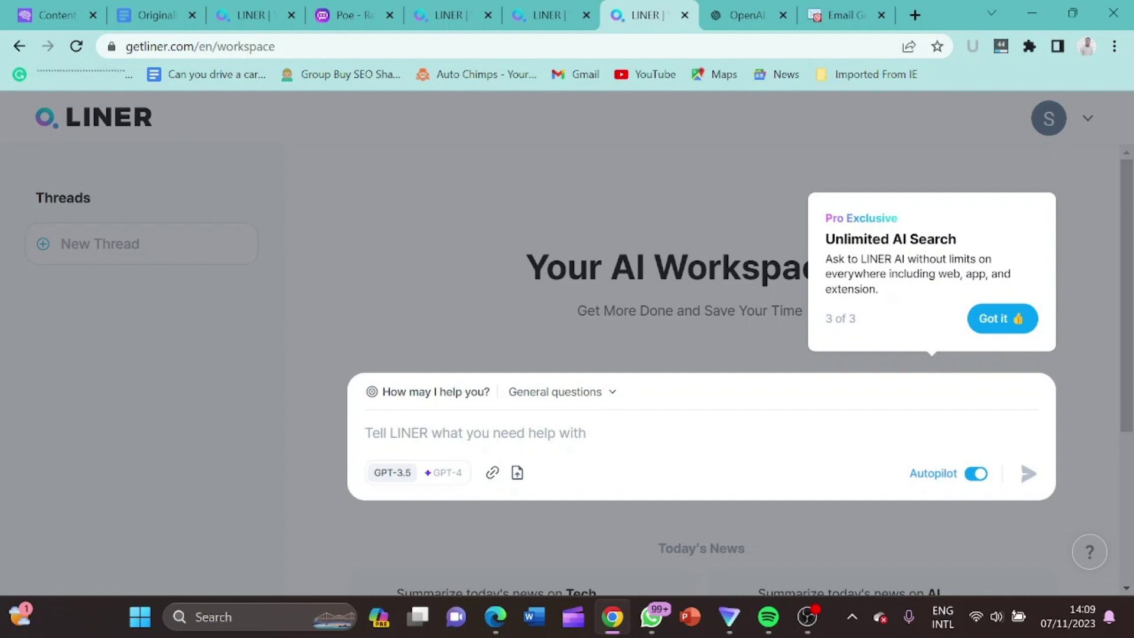
pyautogui.click(978, 319)
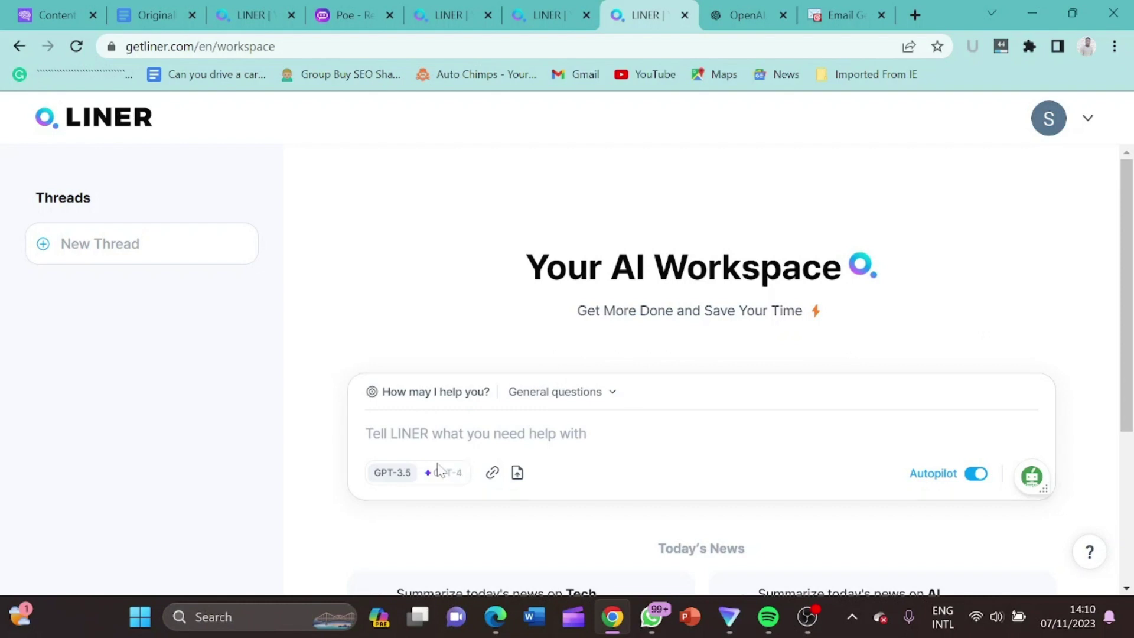
# - Toggle between GPT-3.5 and GPT-4, finishing with GPT-4 as the chat model
pyautogui.click(385, 482)
pyautogui.click(448, 473)
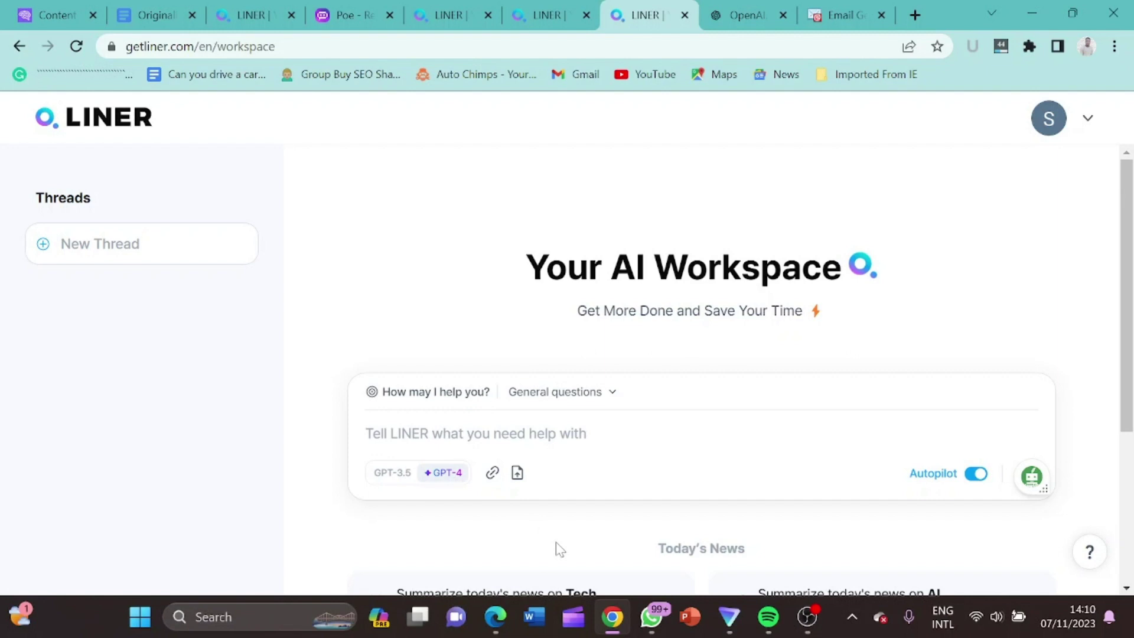
pyautogui.click(394, 479)
pyautogui.click(446, 480)
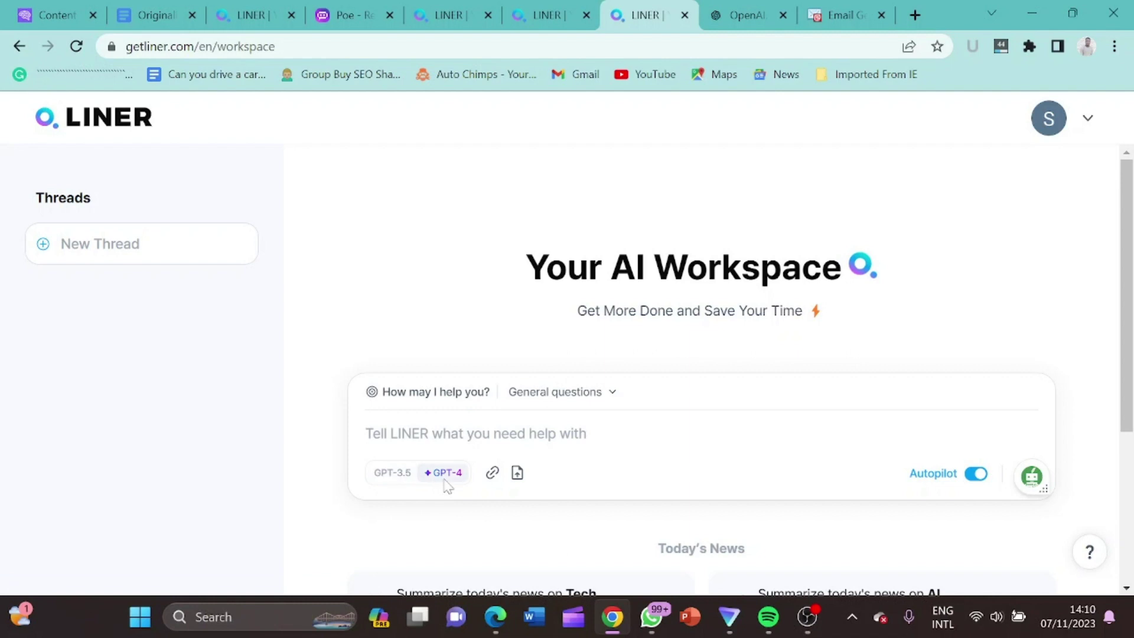